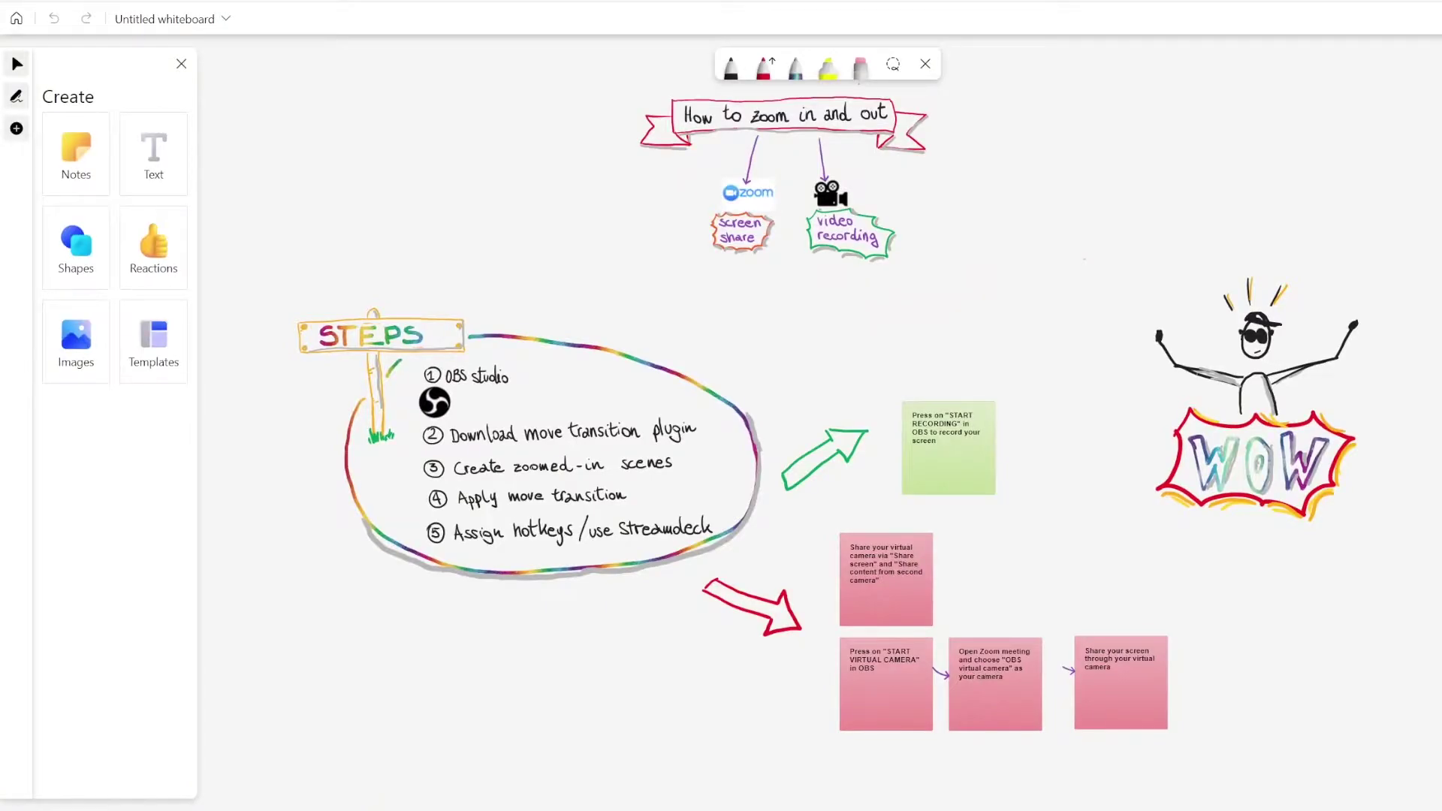
Step: Share the whiteboard into the Zoom meeting as Content from 2nd Camera
click(683, 773)
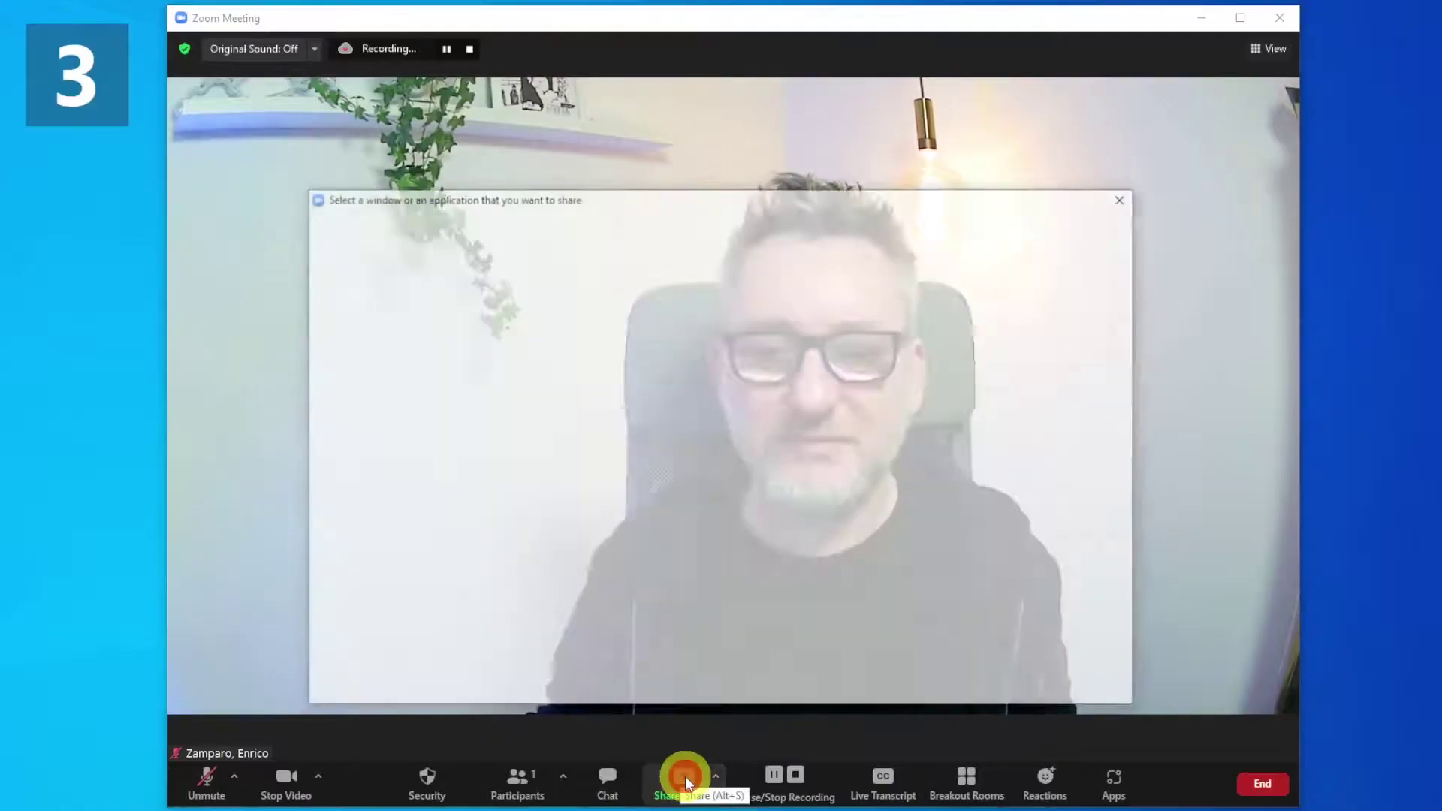
click(441, 483)
click(1089, 686)
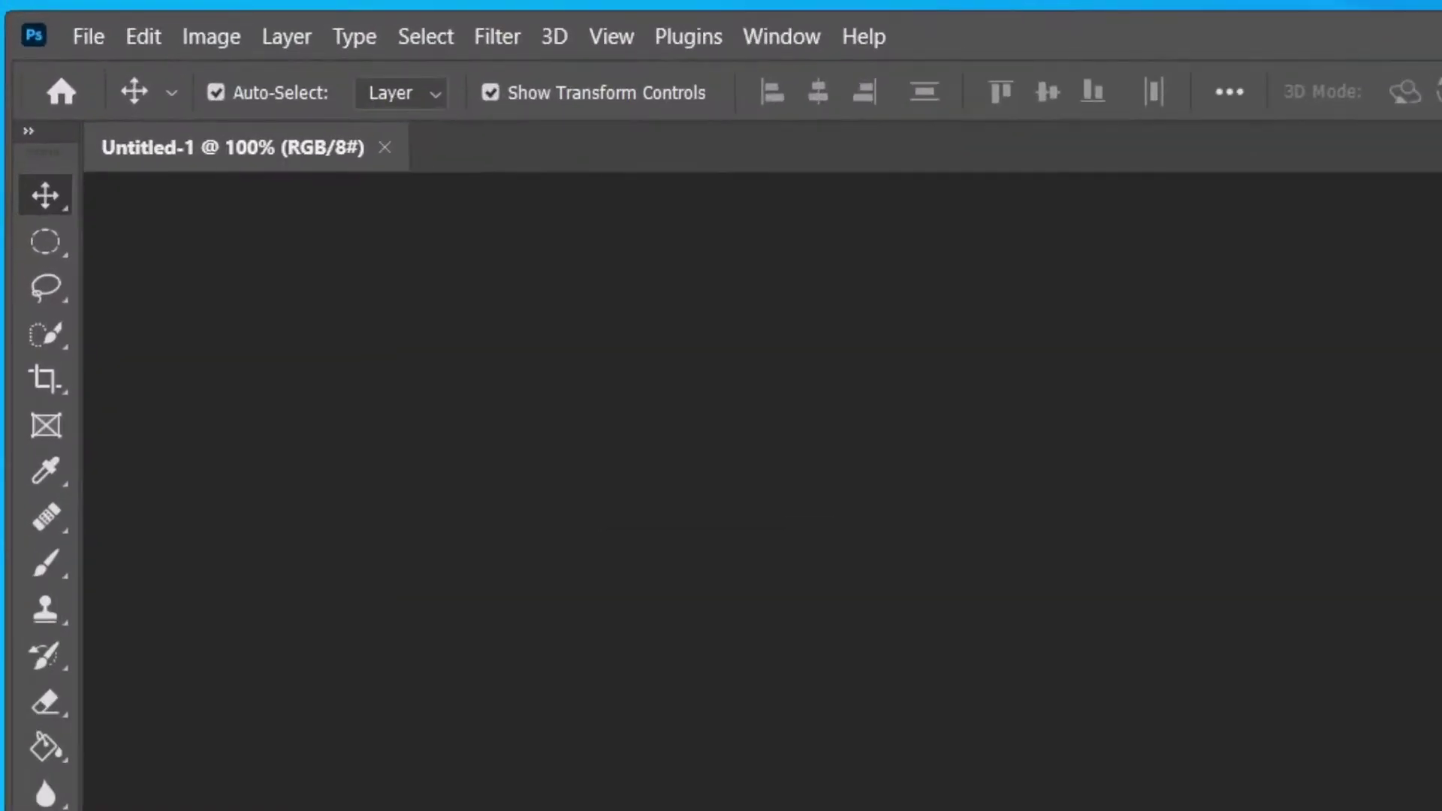
Step: Open the File menu for the blank 601 × 172 px Photoshop document
click(39, 14)
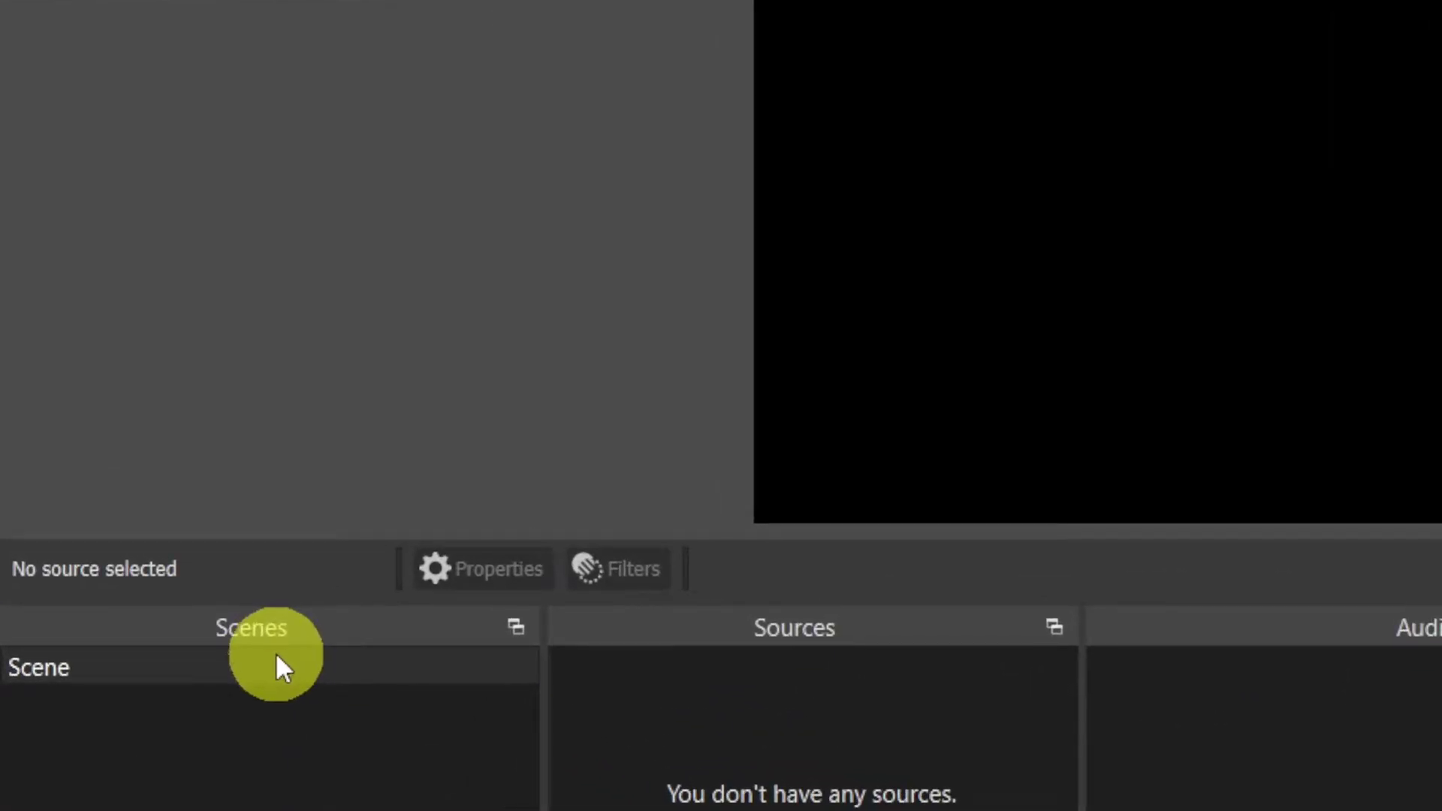
Step: Rename the default scene to 'Full screen'
right_click(135, 526)
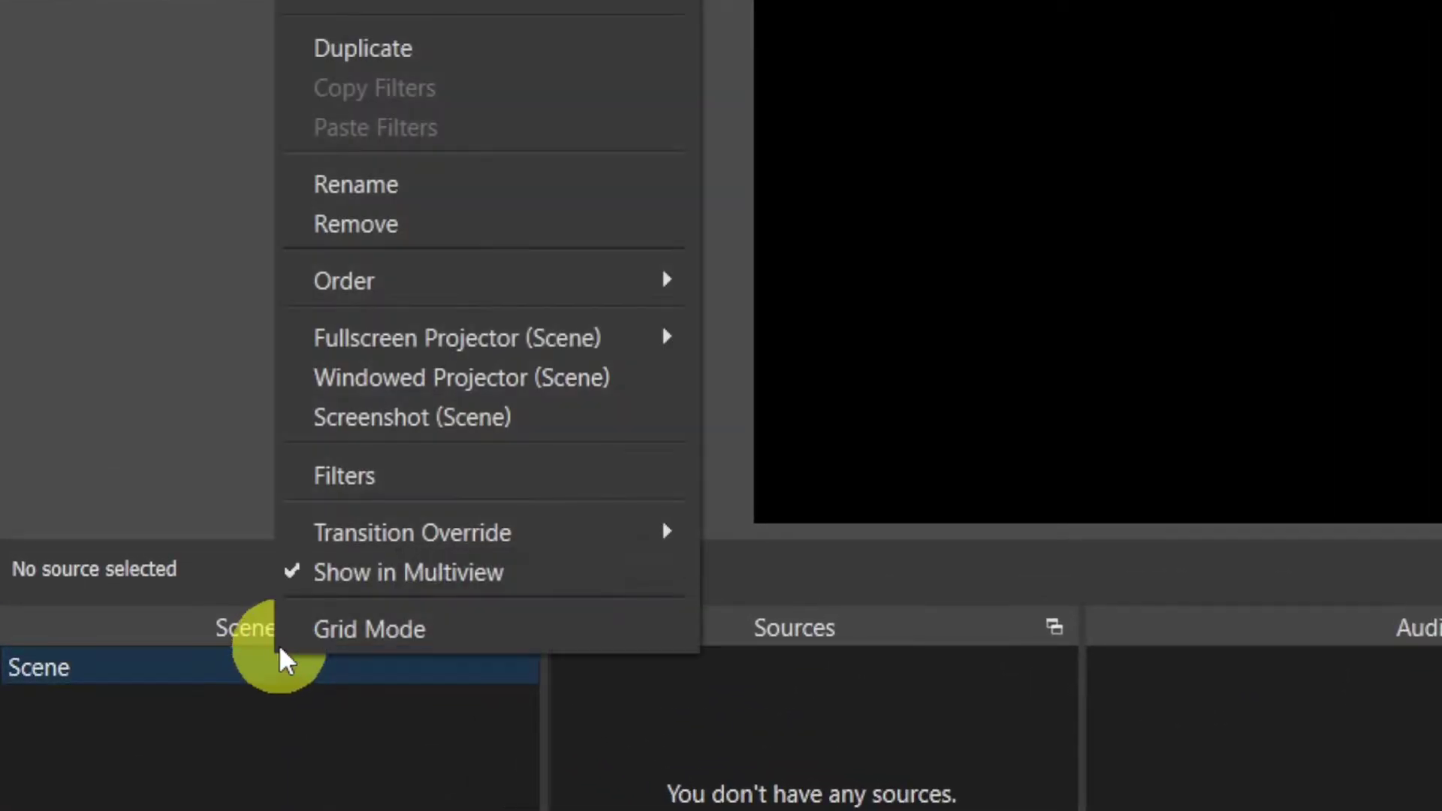
click(360, 194)
text(Full screen)
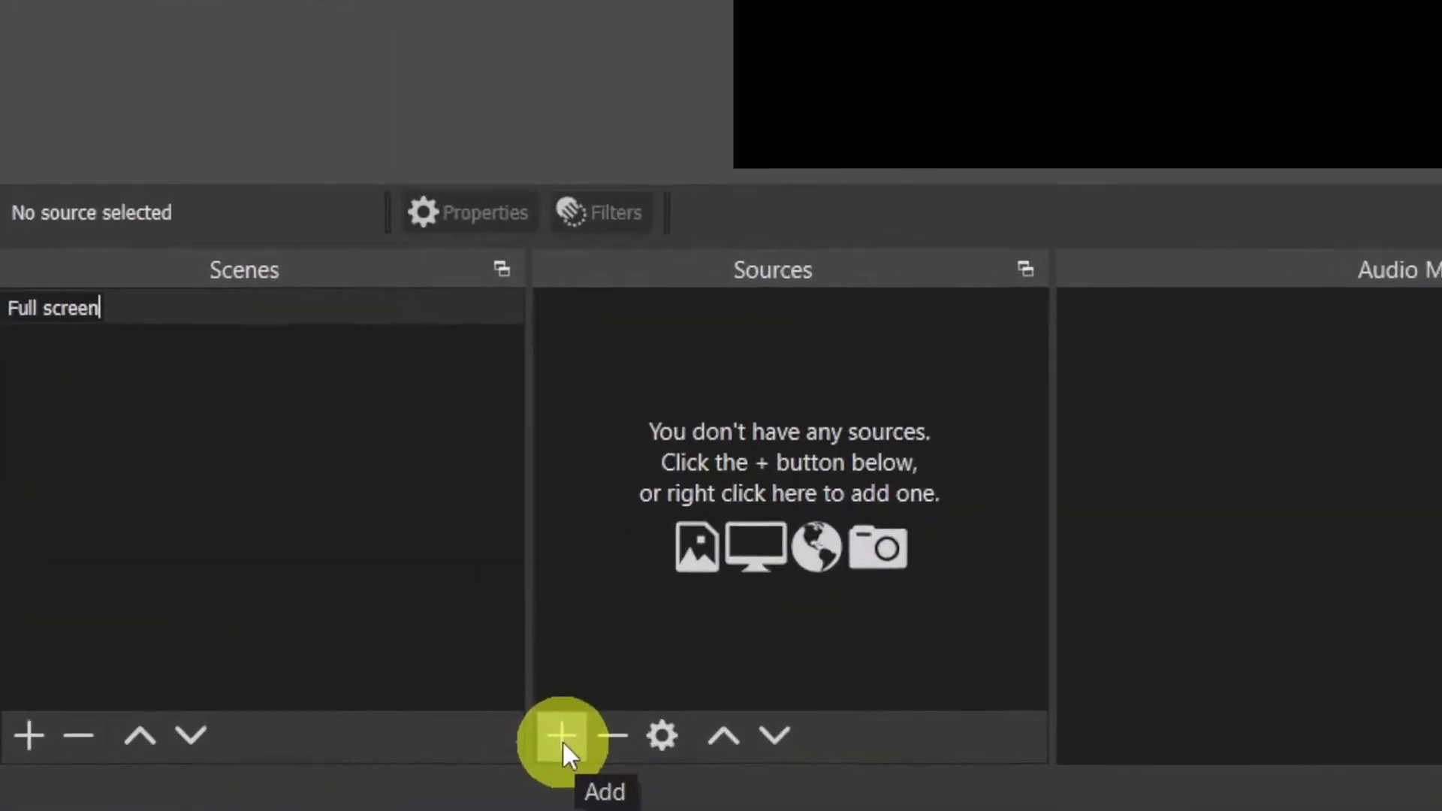
Step: Add a Display Capture source named 'Large screen' capturing Display 2
click(274, 736)
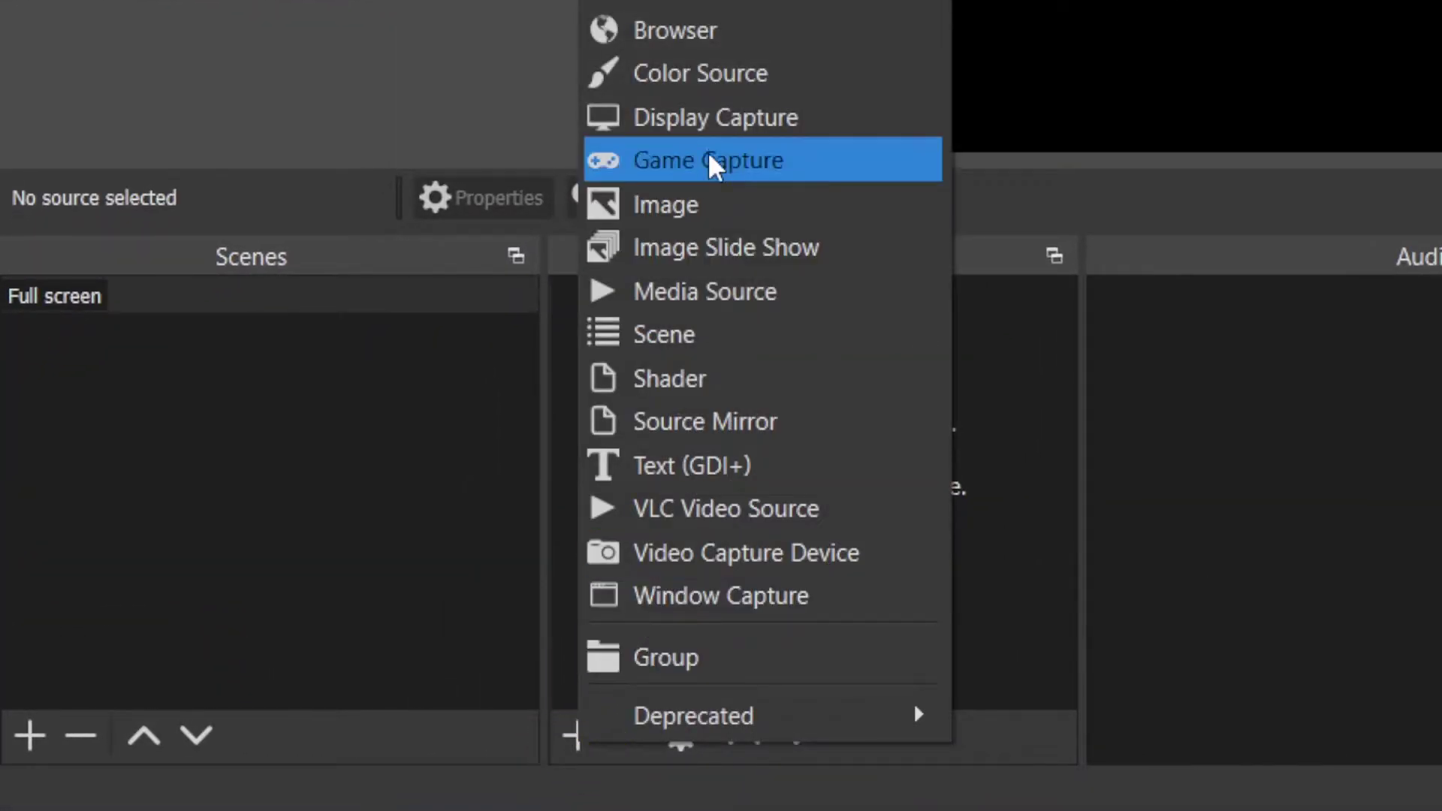
click(713, 120)
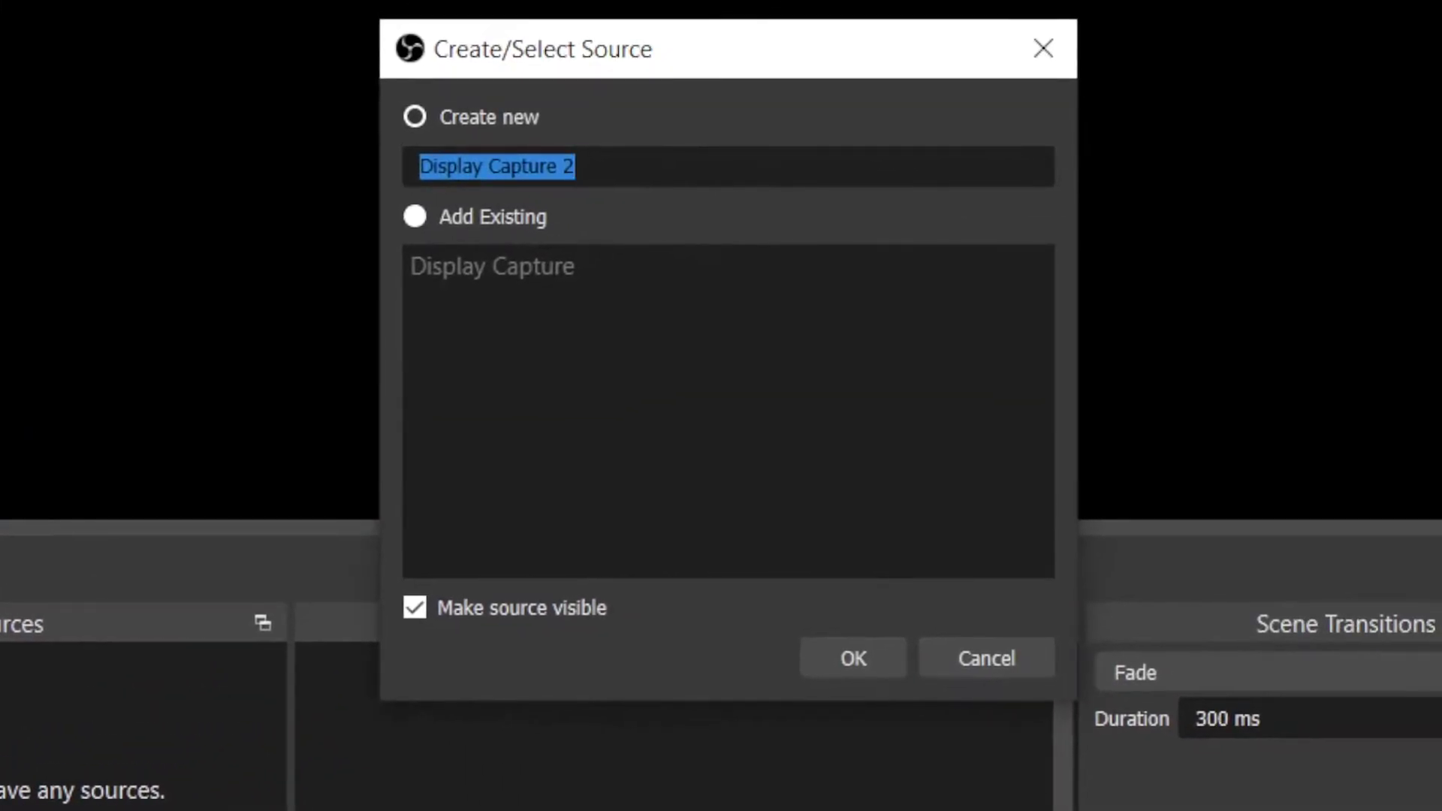
text(Large screen)
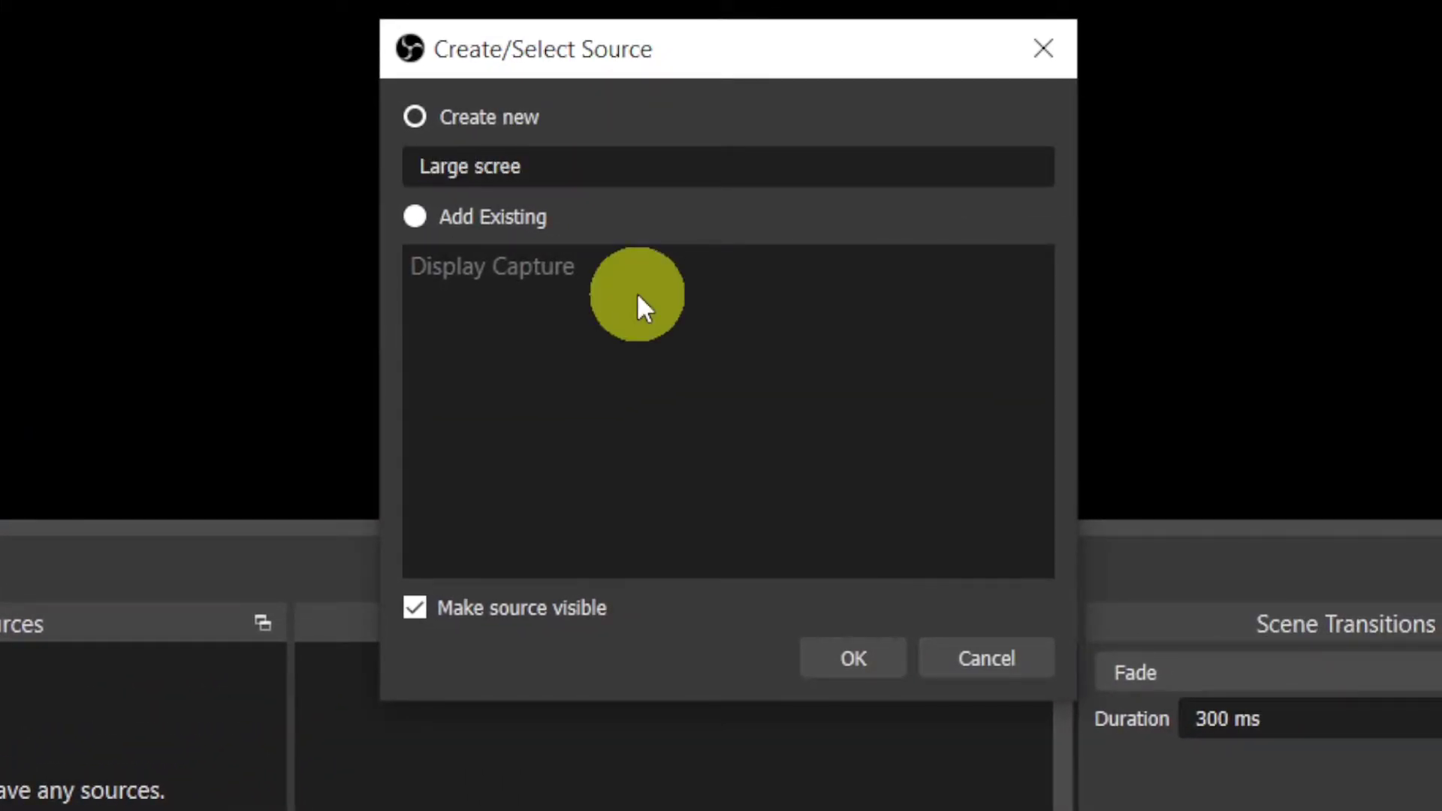
click(879, 658)
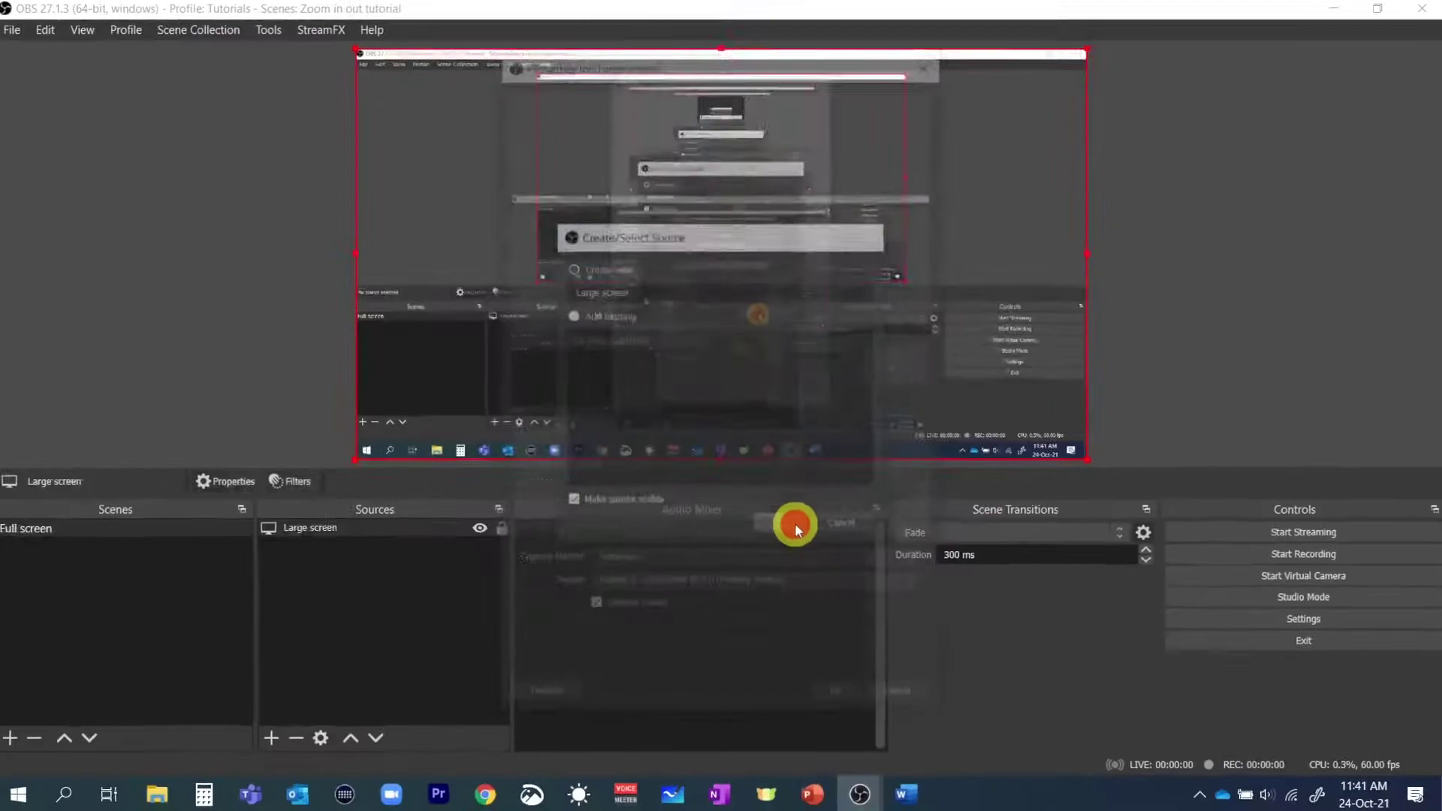
click(759, 586)
click(777, 615)
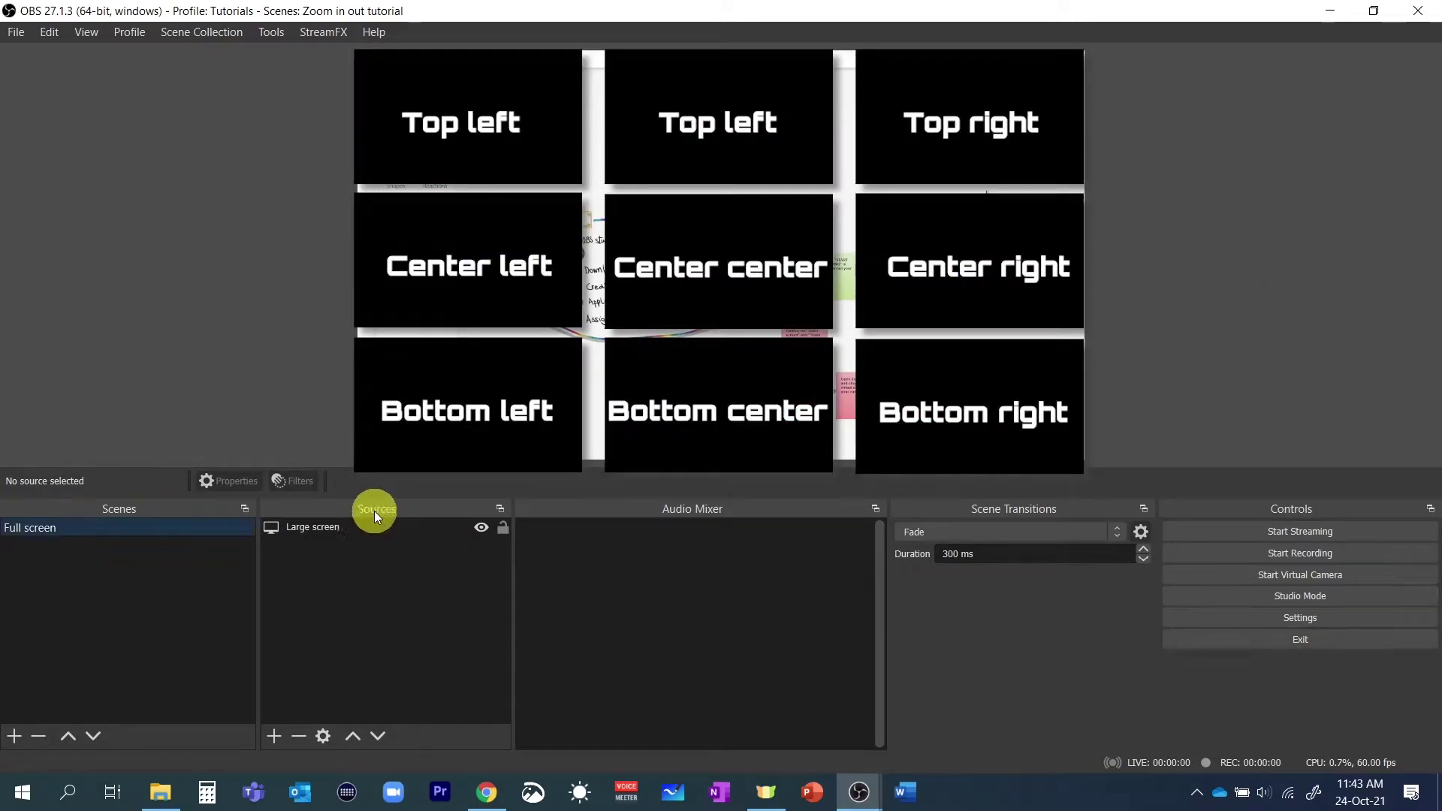
Step: Duplicate Full screen as 'Top left' and scale the Large screen capture about 2x
click(46, 533)
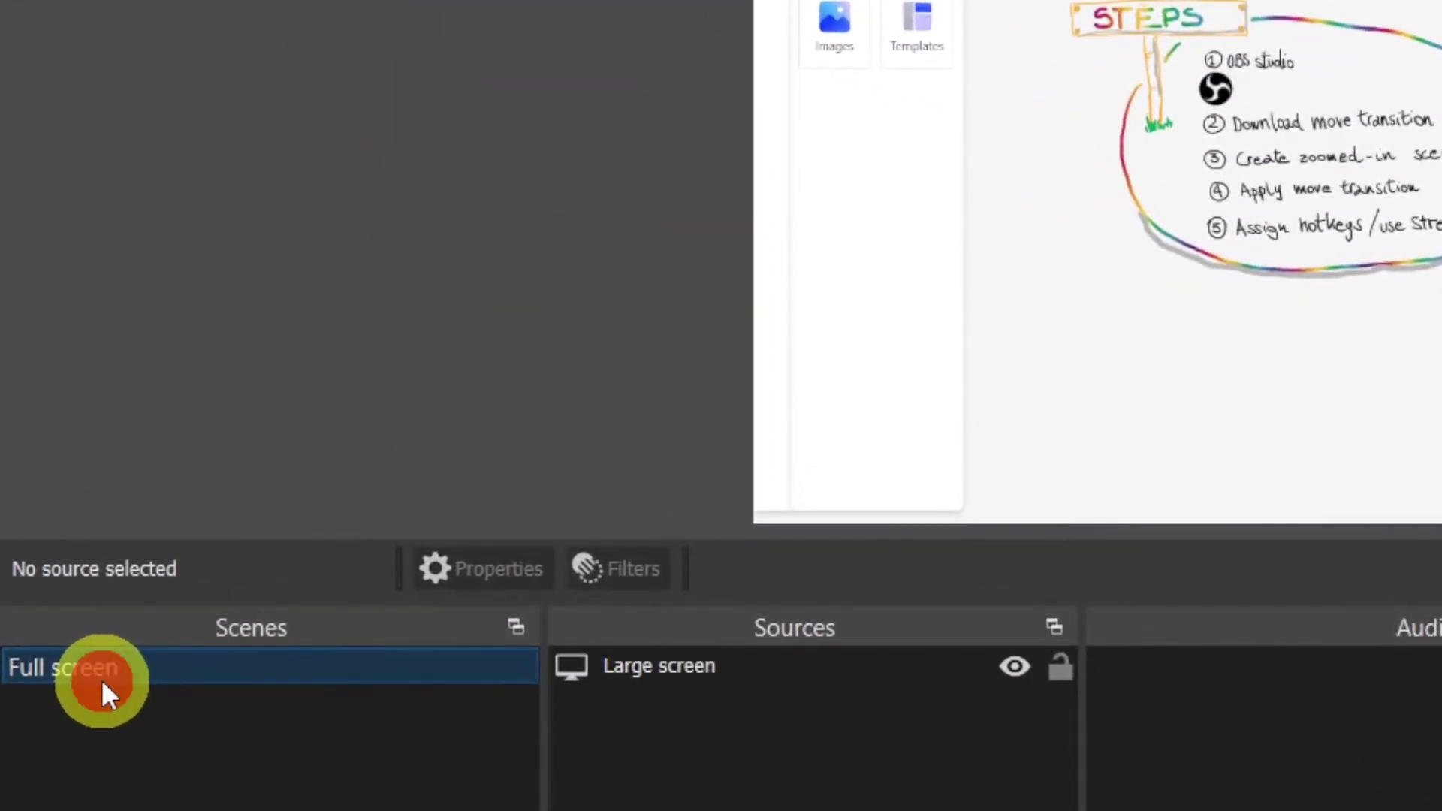
right_click(94, 643)
click(199, 119)
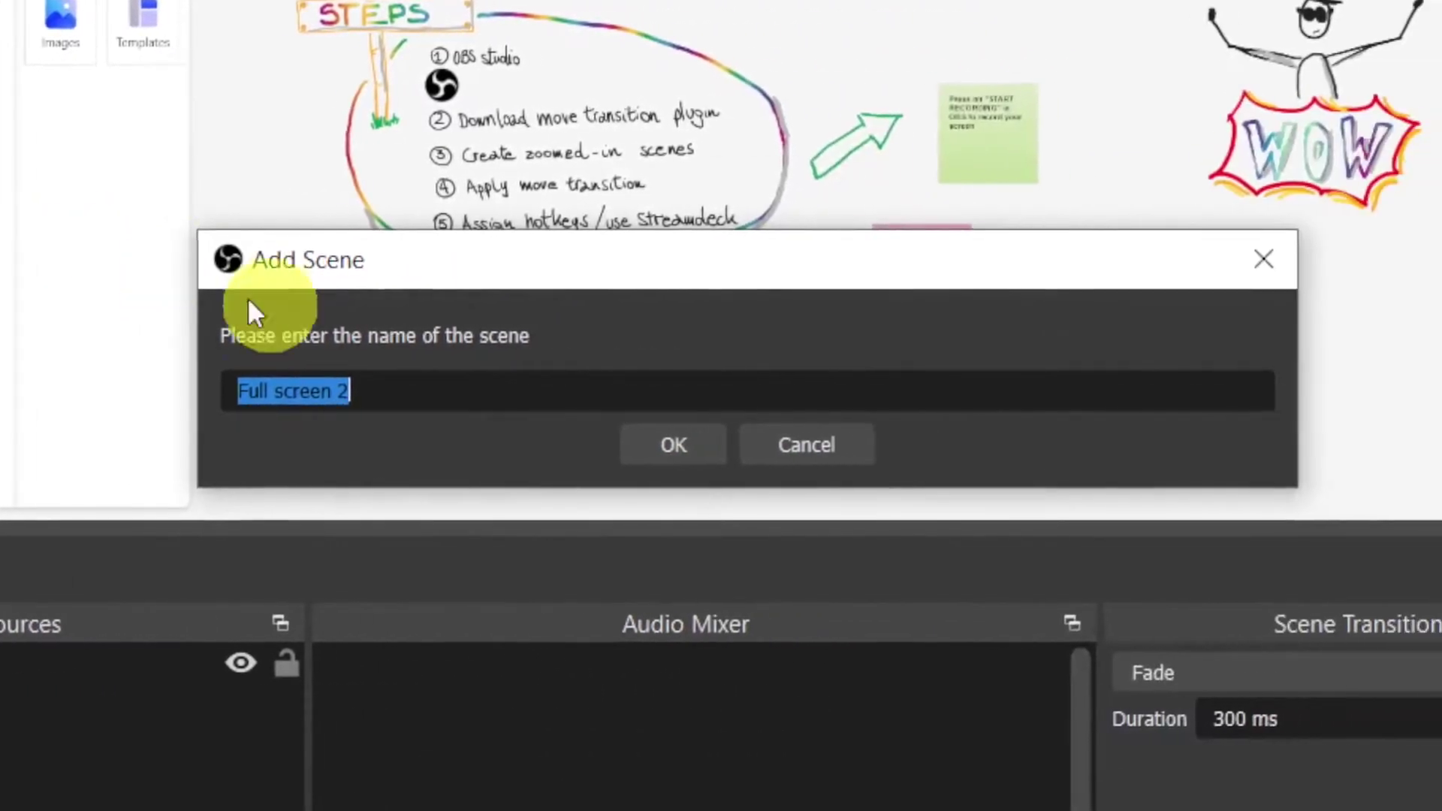
text(Top left)
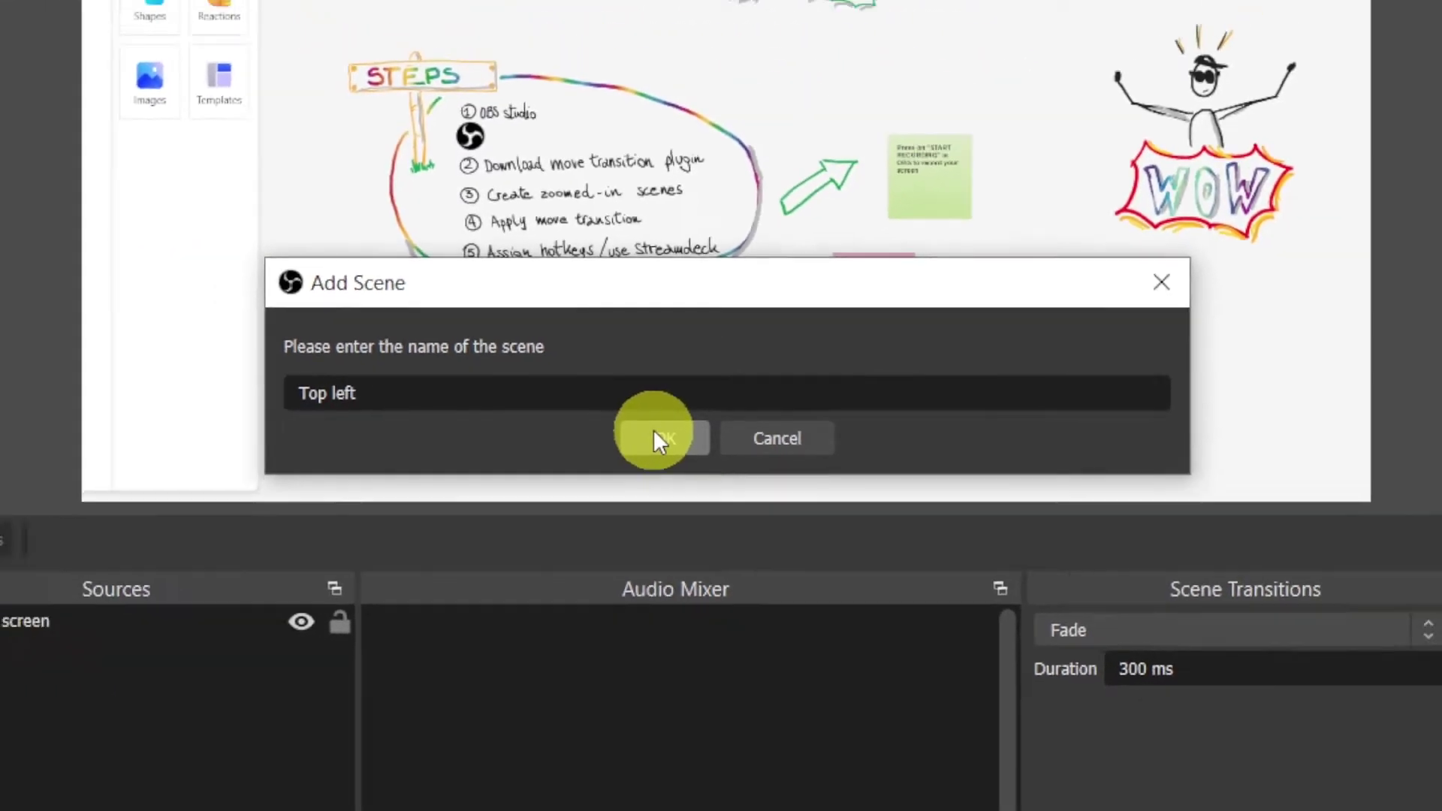
click(644, 443)
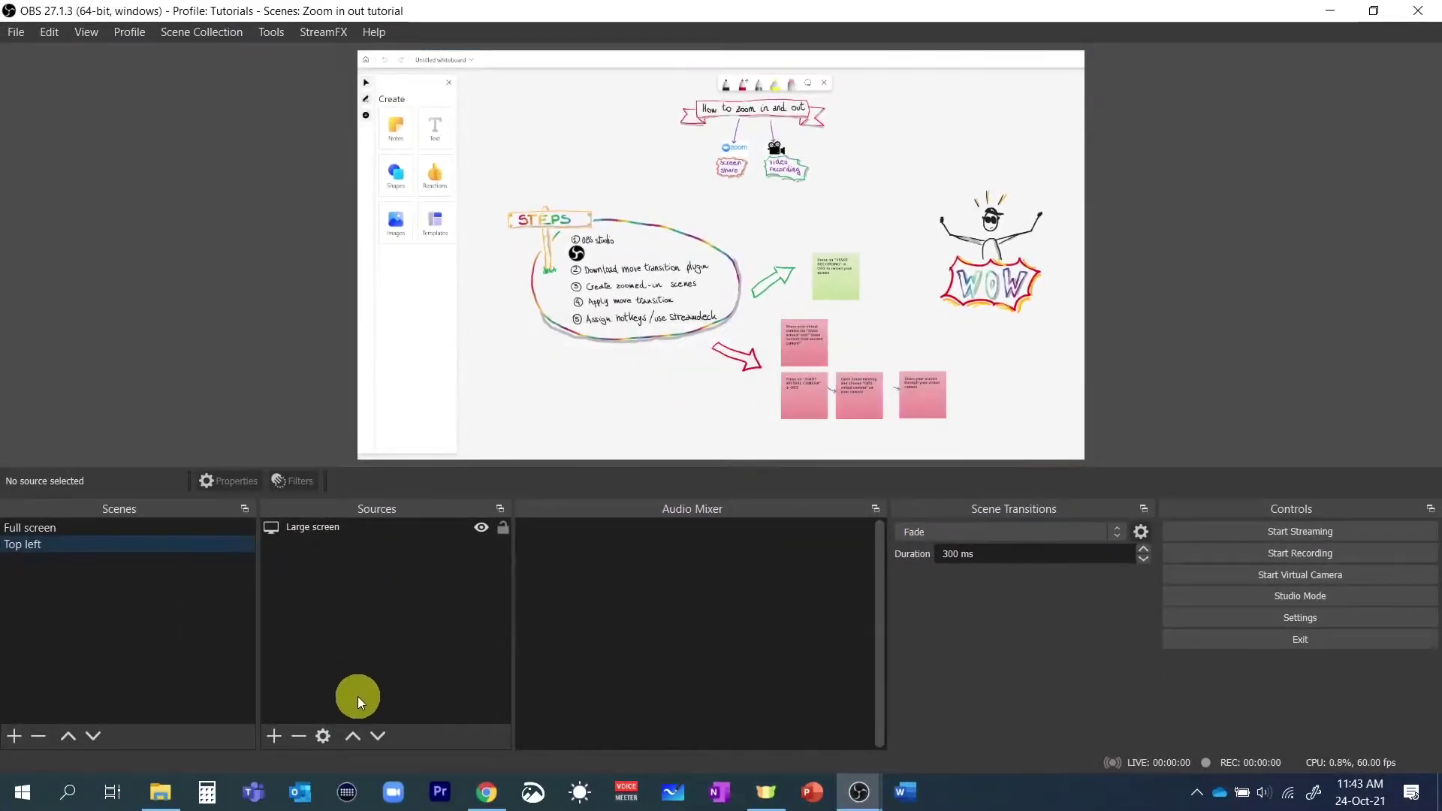
click(1007, 367)
drag(1085, 459, 1441, 810)
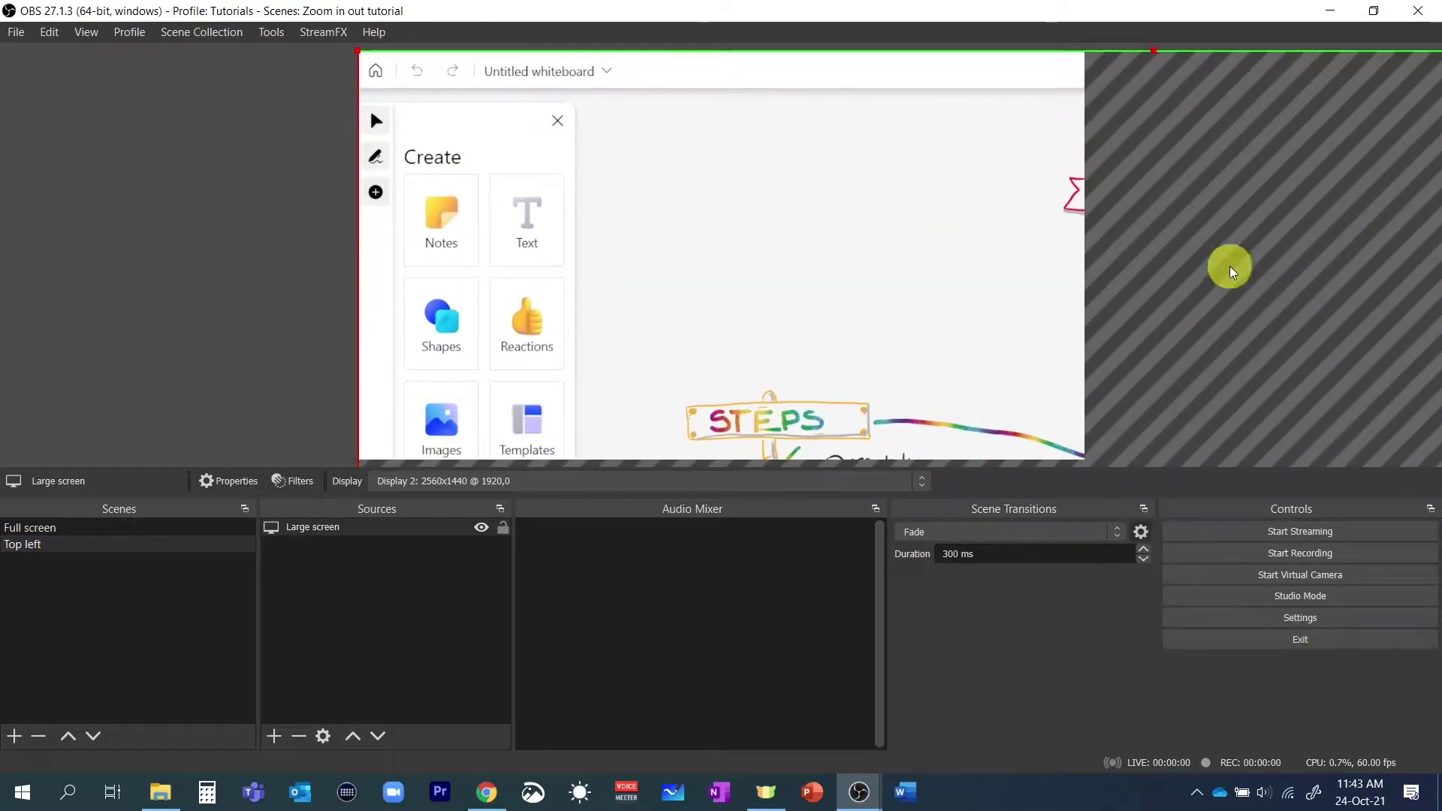
click(1152, 49)
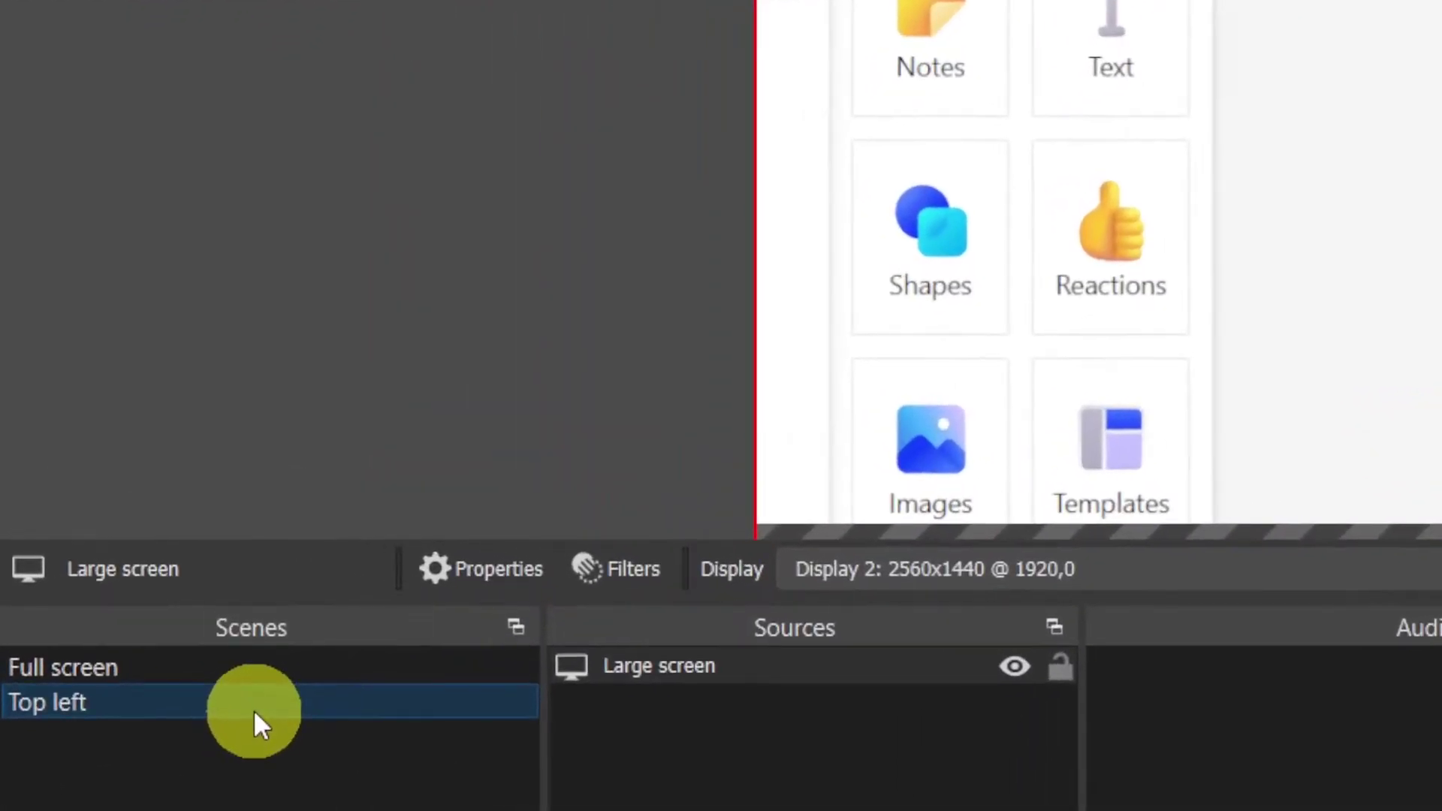
Step: Duplicate Top left as 'Top center' and shift the capture left to frame the top centre
right_click(119, 546)
click(348, 106)
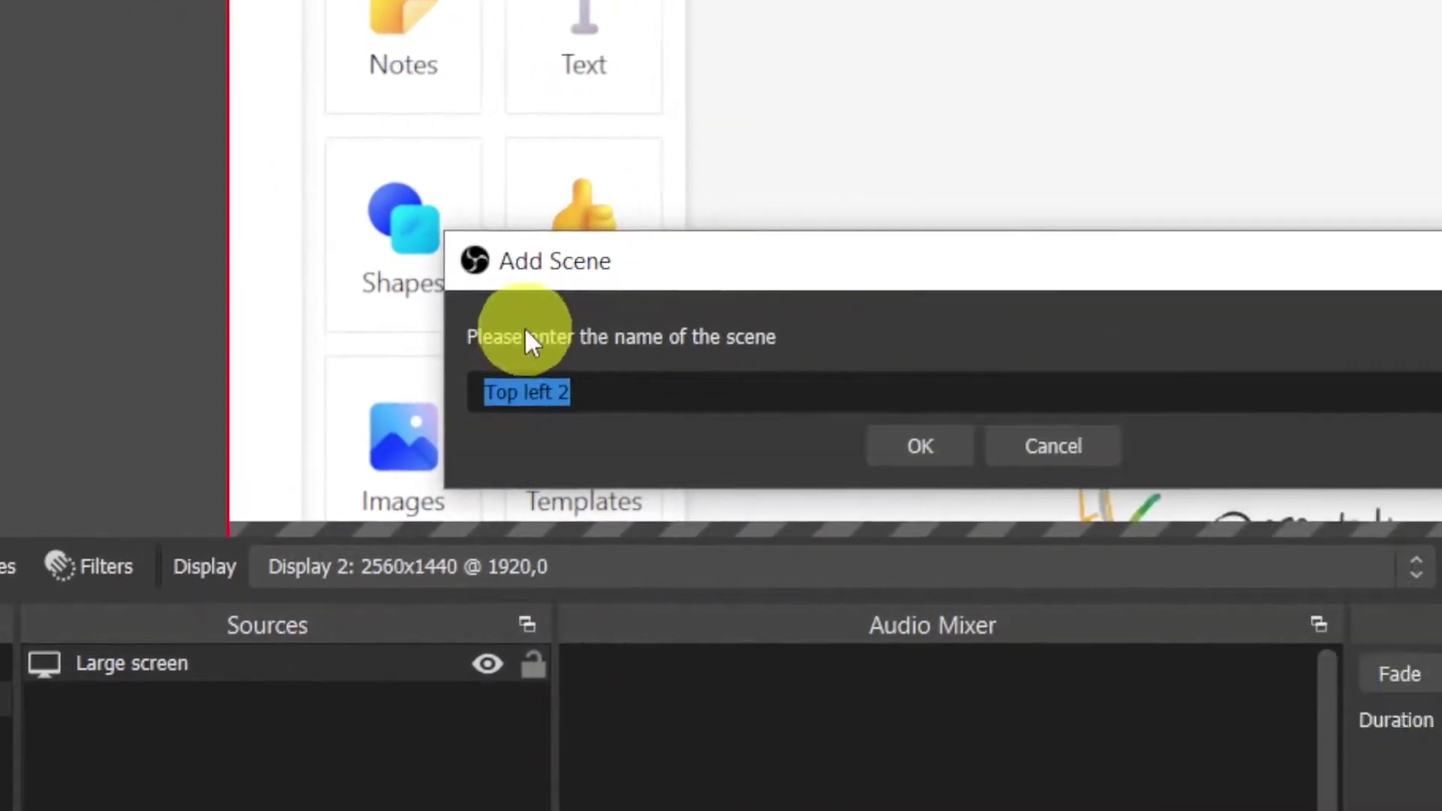
text(Top center)
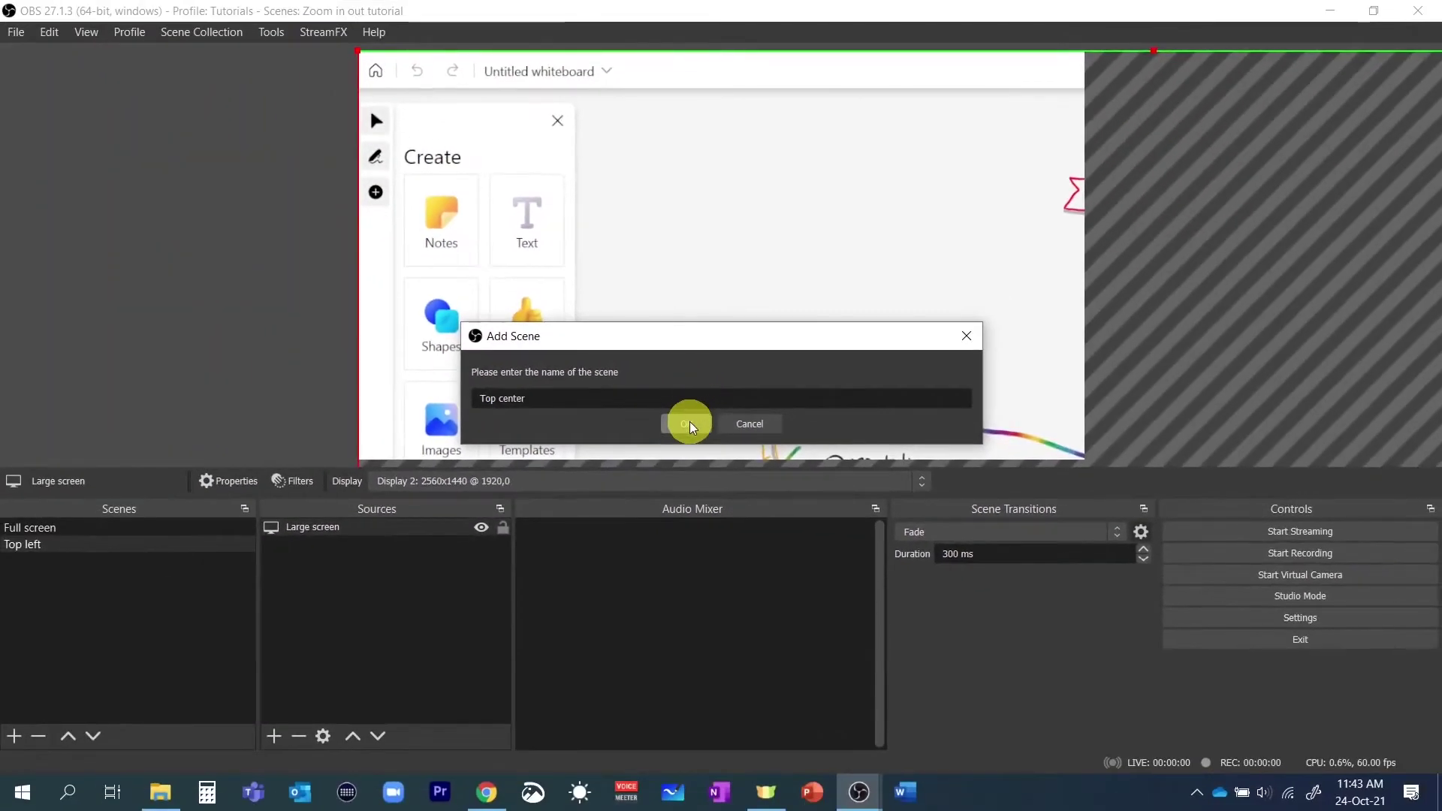
click(656, 445)
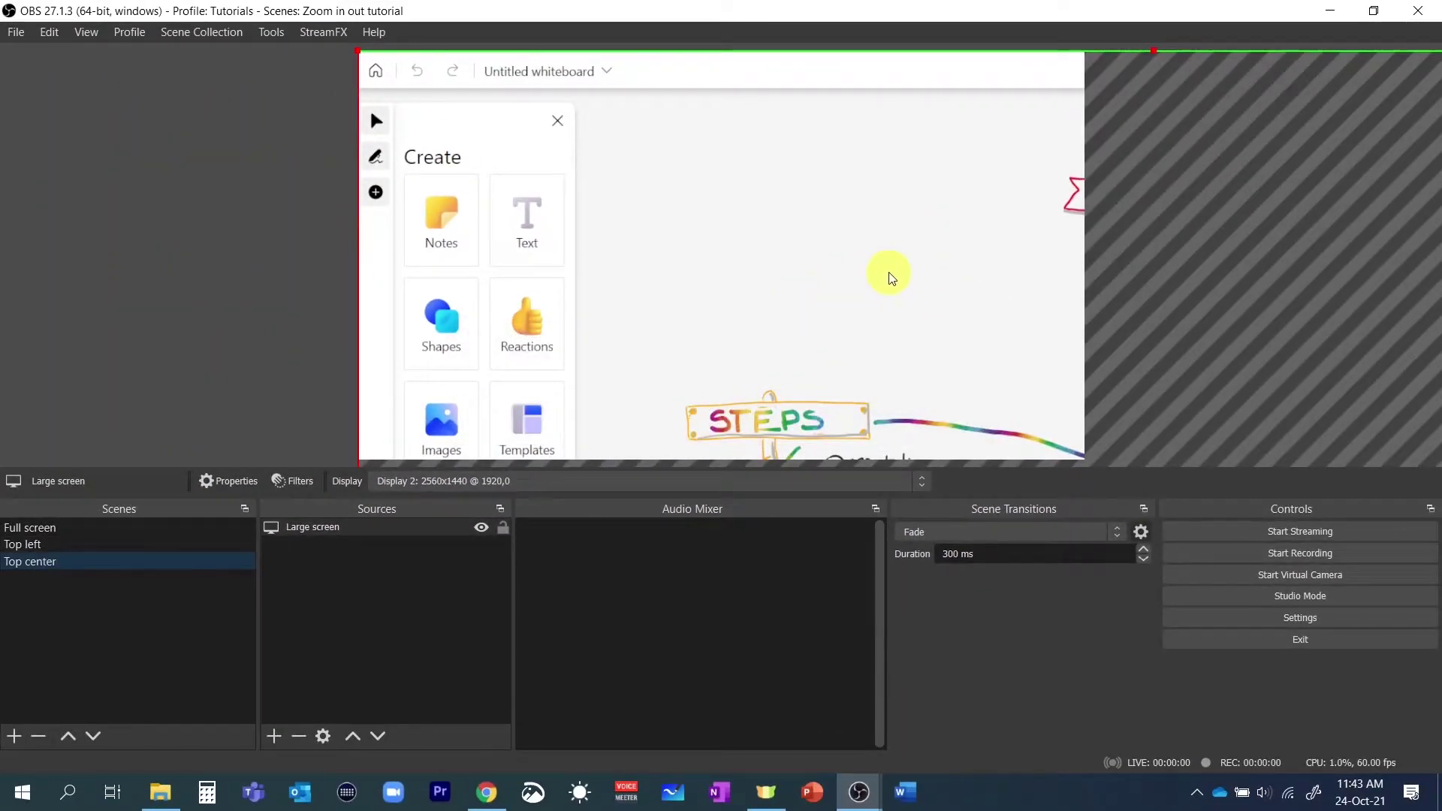
drag(898, 267, 463, 271)
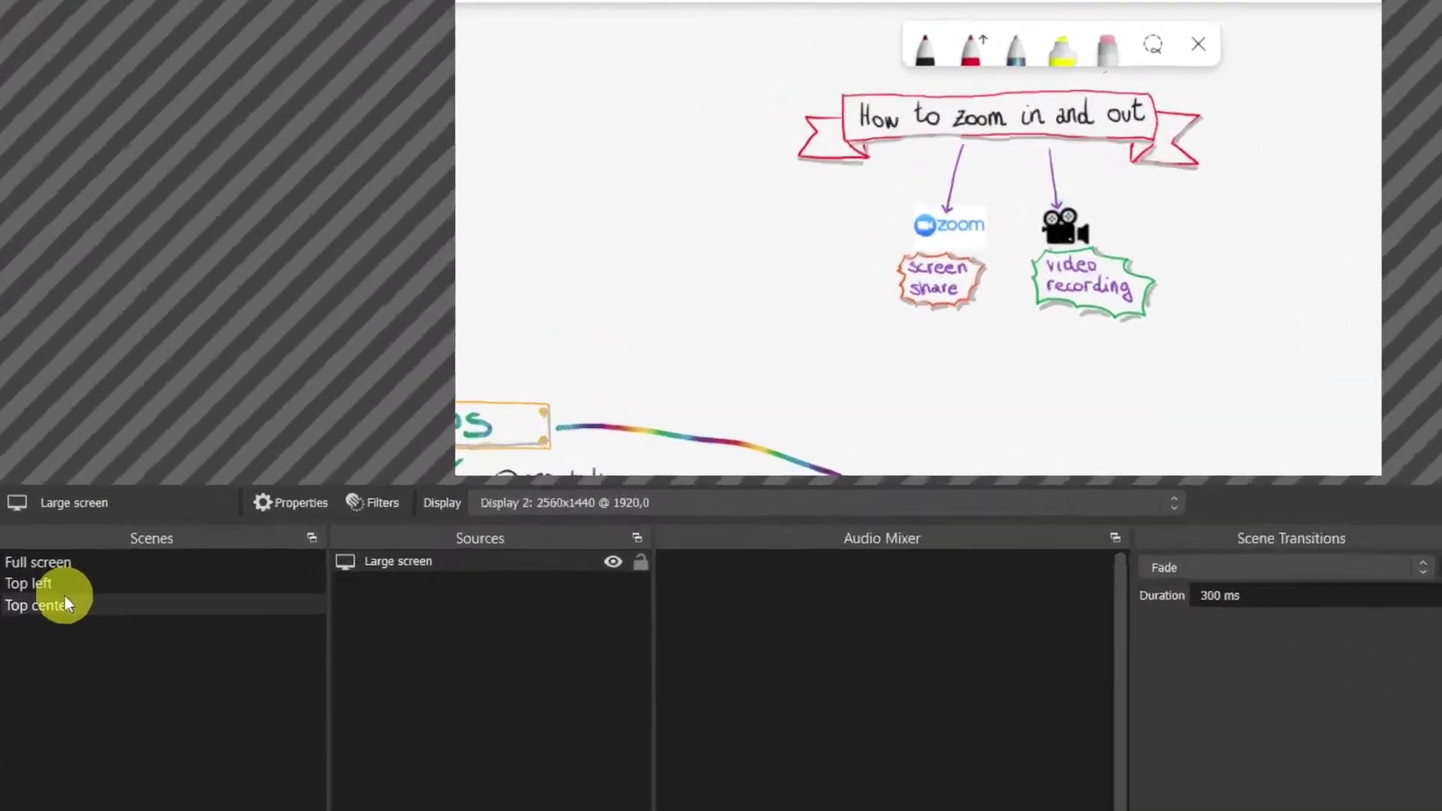
Step: Duplicate Top center as 'Top right' and shift the capture left to frame the top right
right_click(48, 566)
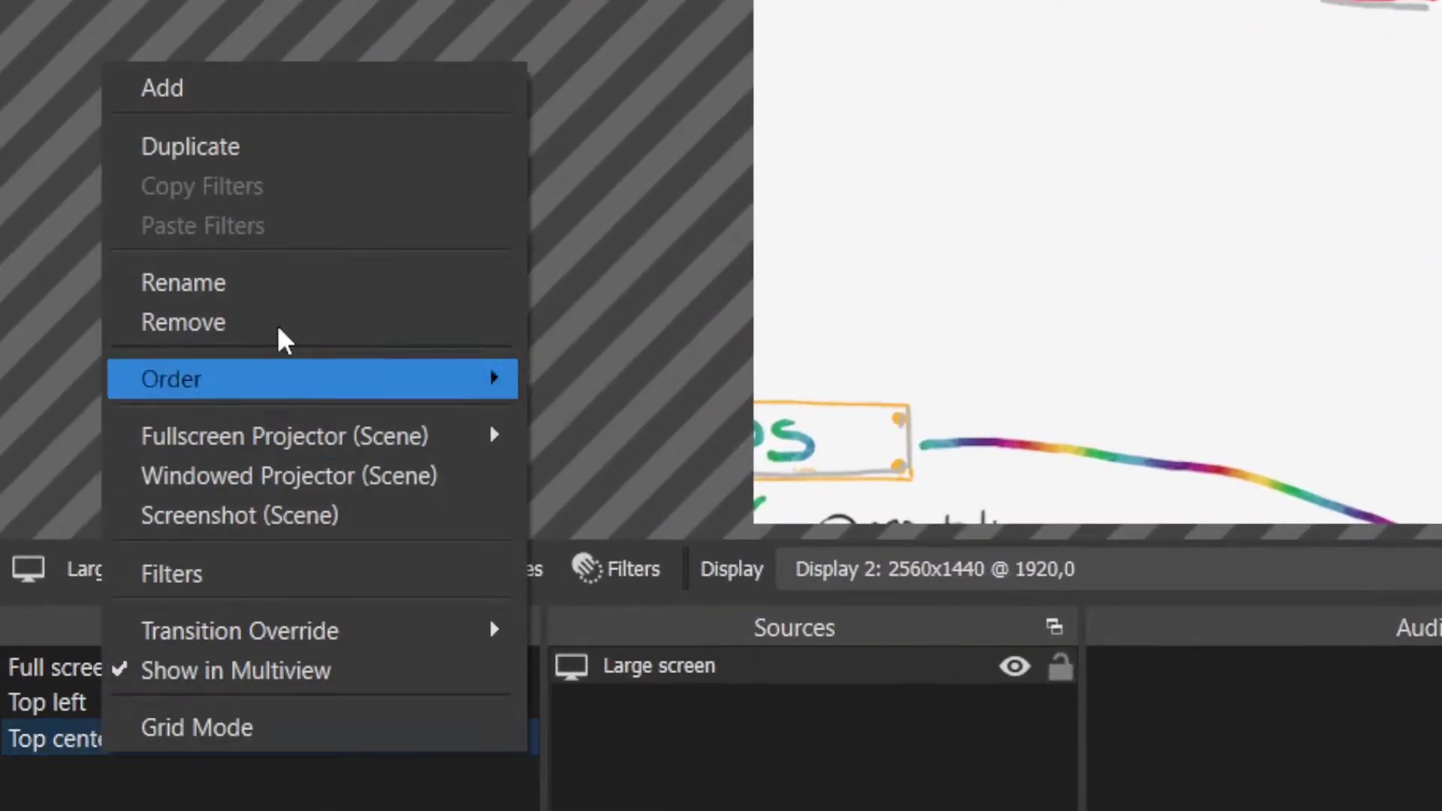
click(242, 146)
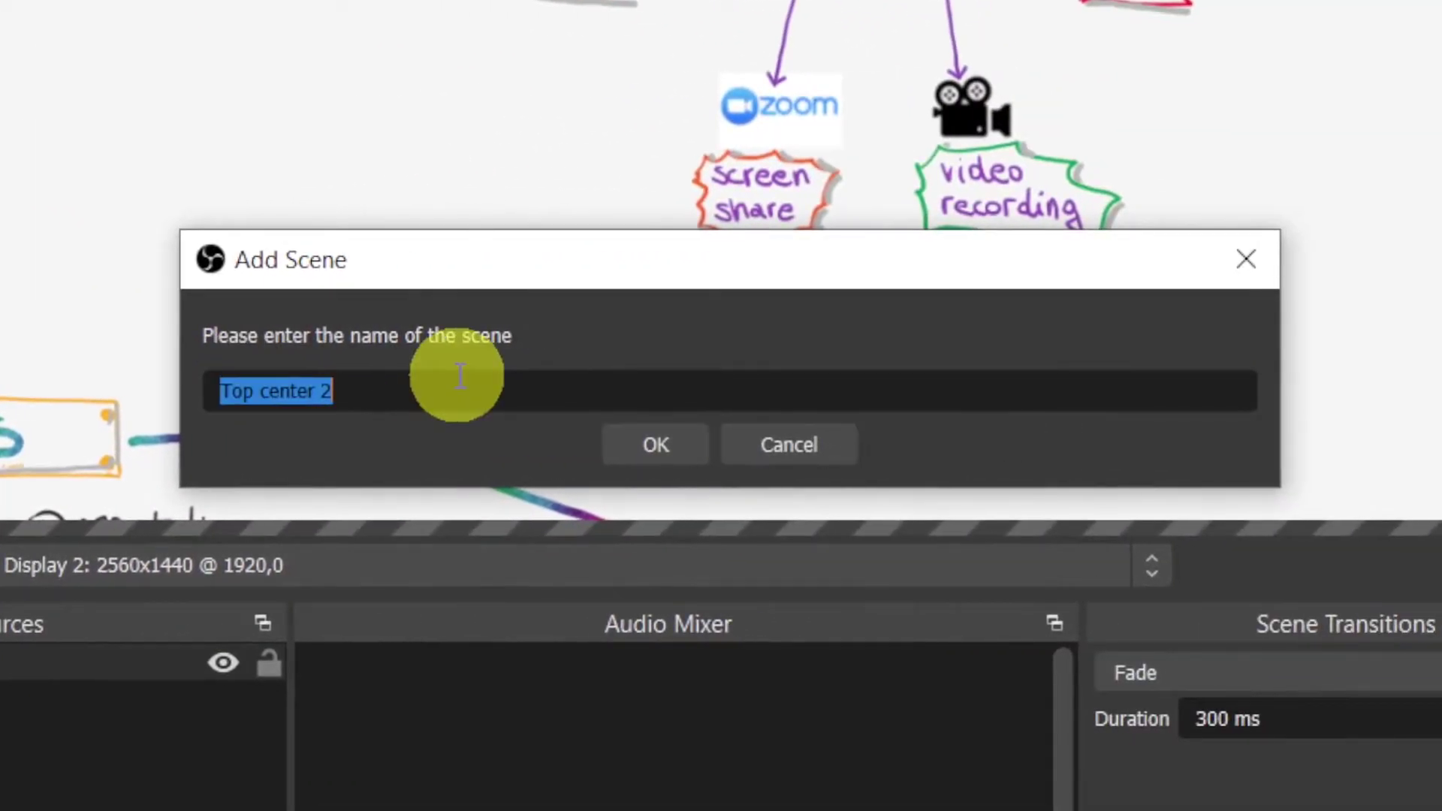
text(Top right)
click(670, 460)
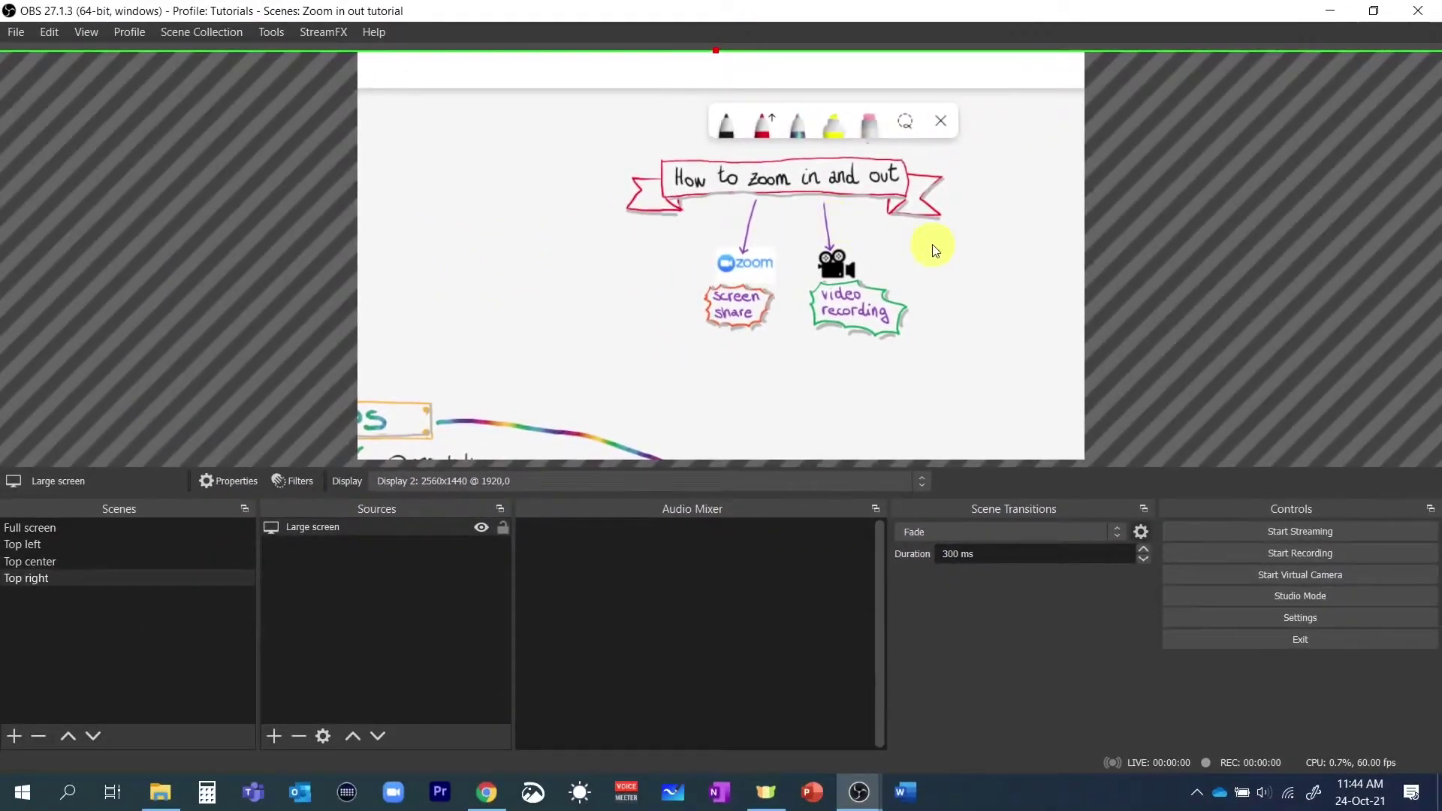
drag(933, 244, 501, 248)
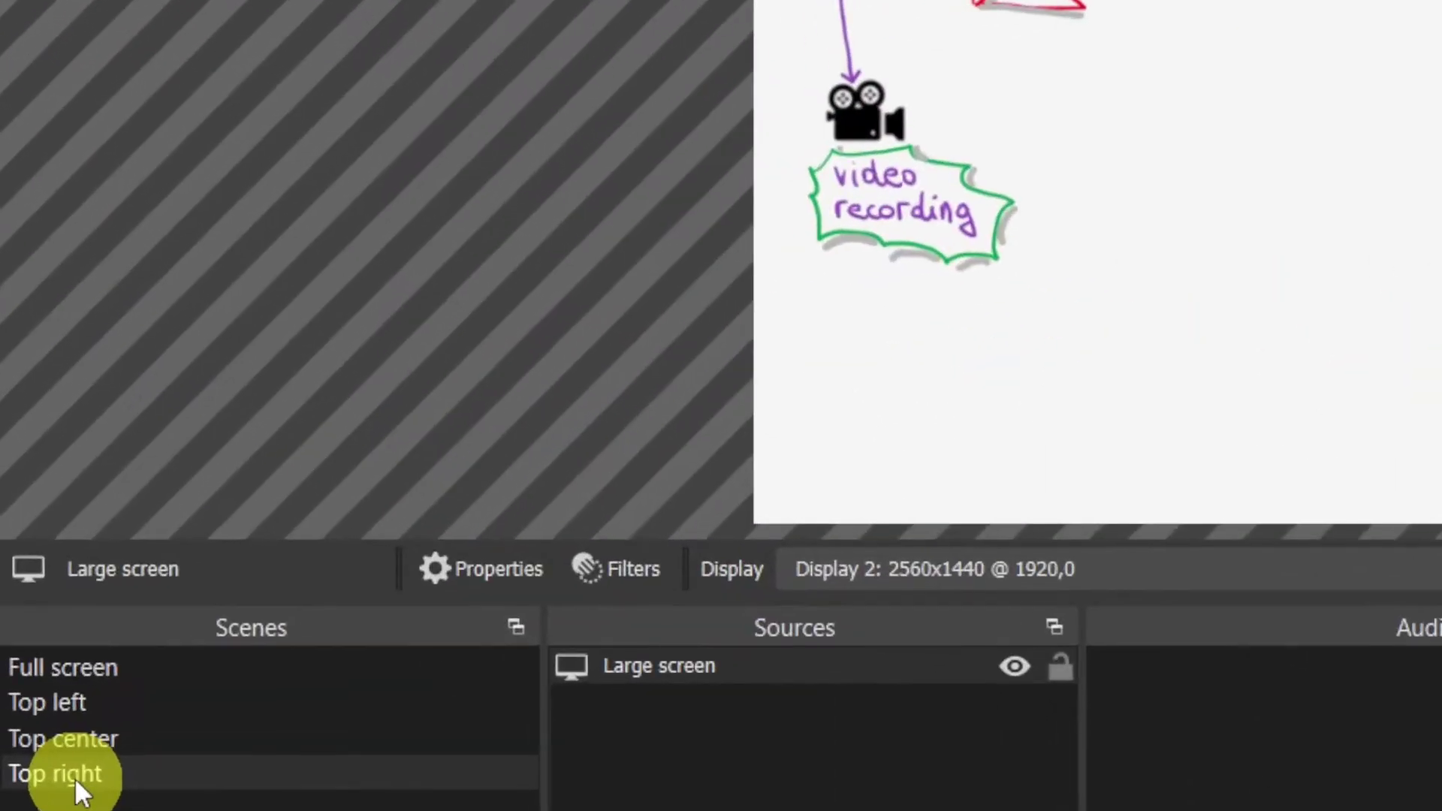
Step: Duplicate Top right as 'Center right' and shift the capture up to frame the centre right
right_click(81, 792)
click(265, 106)
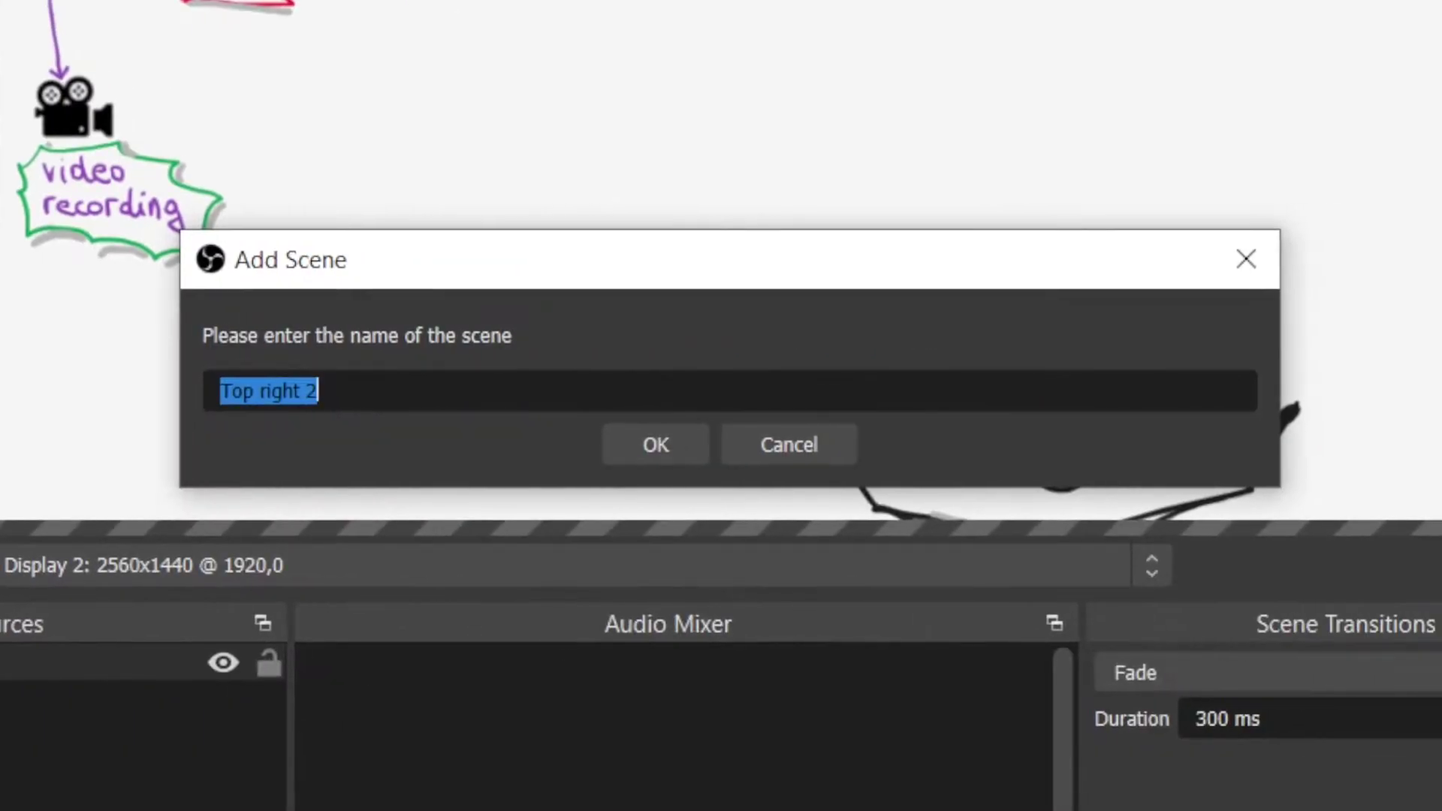
text(Center right)
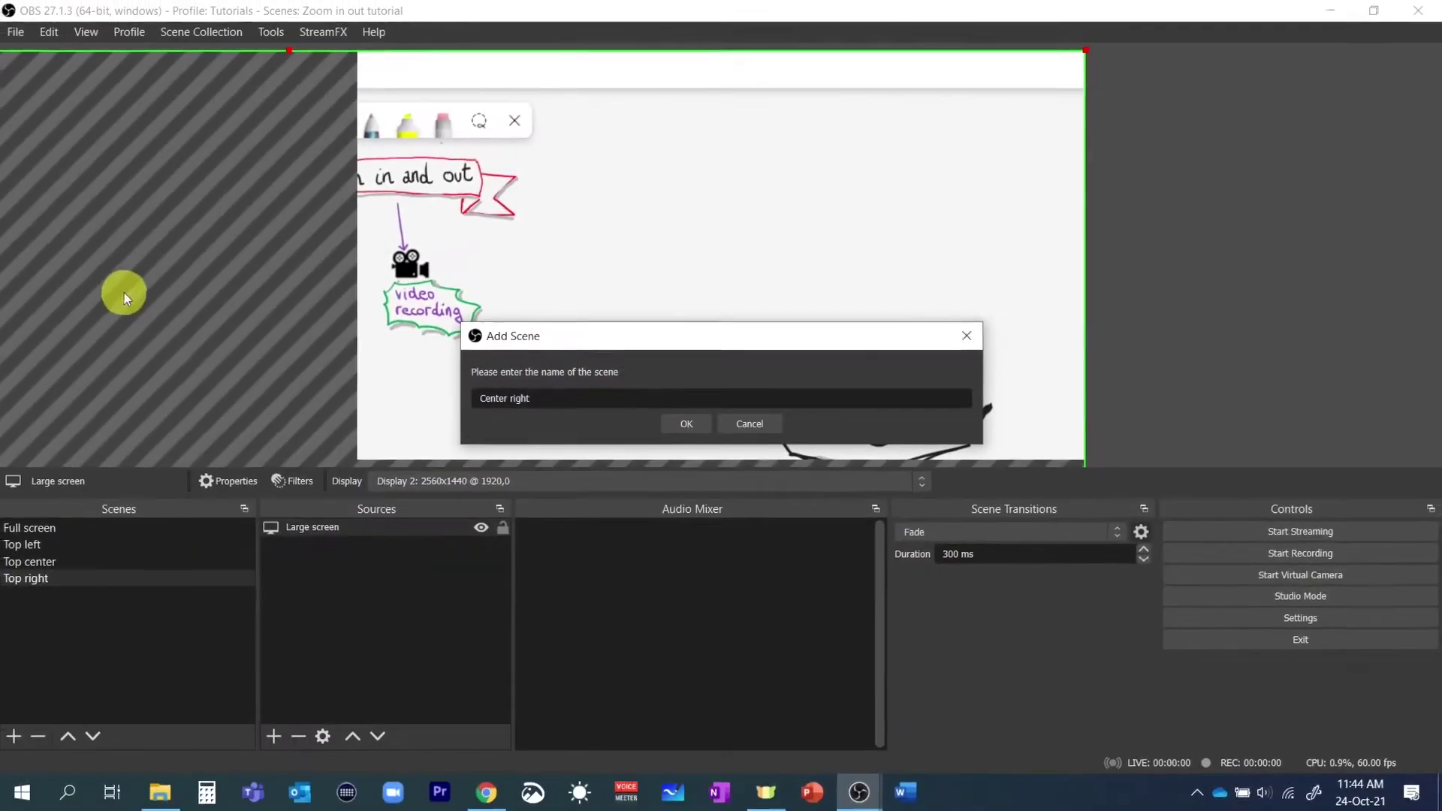
click(671, 459)
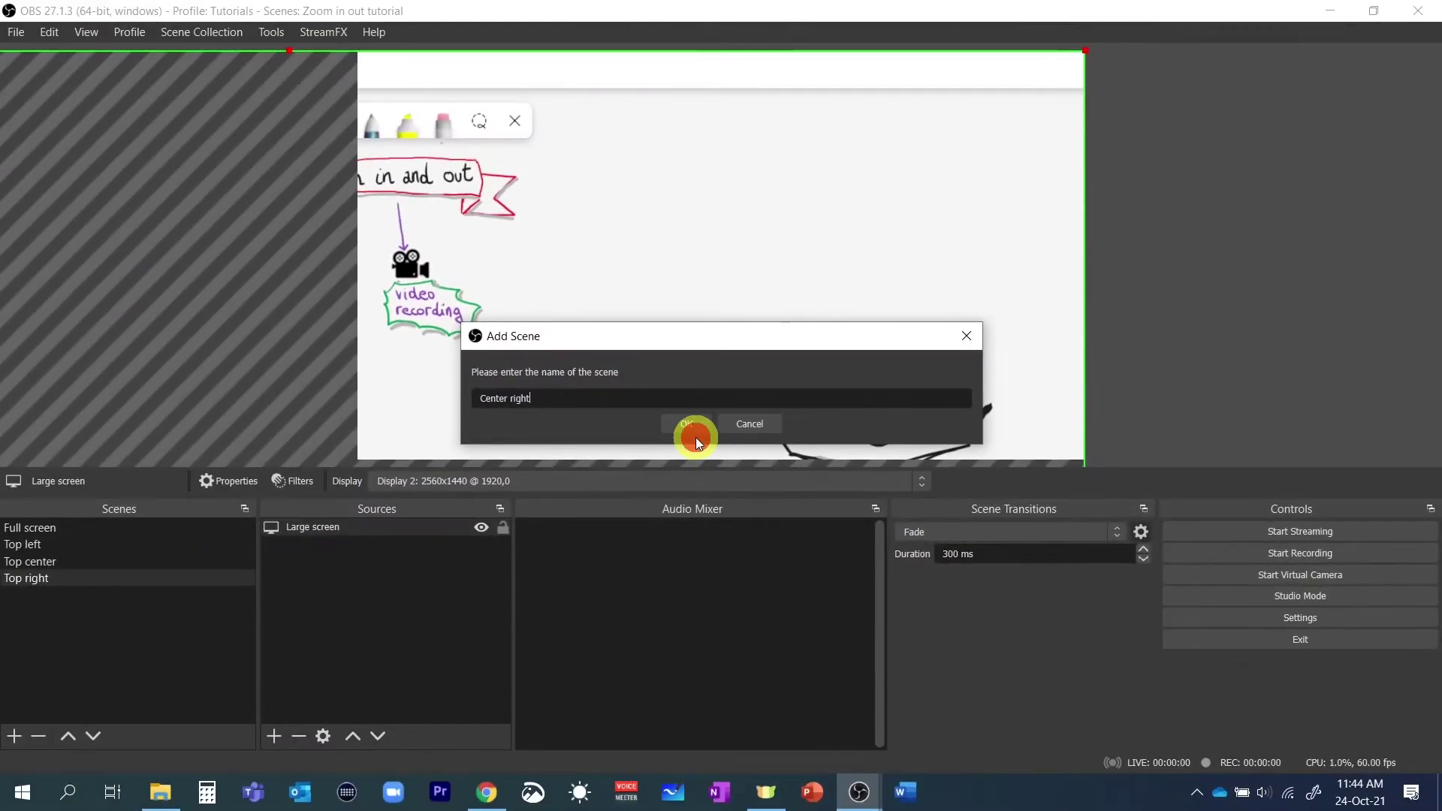
mouse_move(772, 418)
mouse_down()
mouse_move(779, 169)
mouse_move(808, 212)
mouse_up()
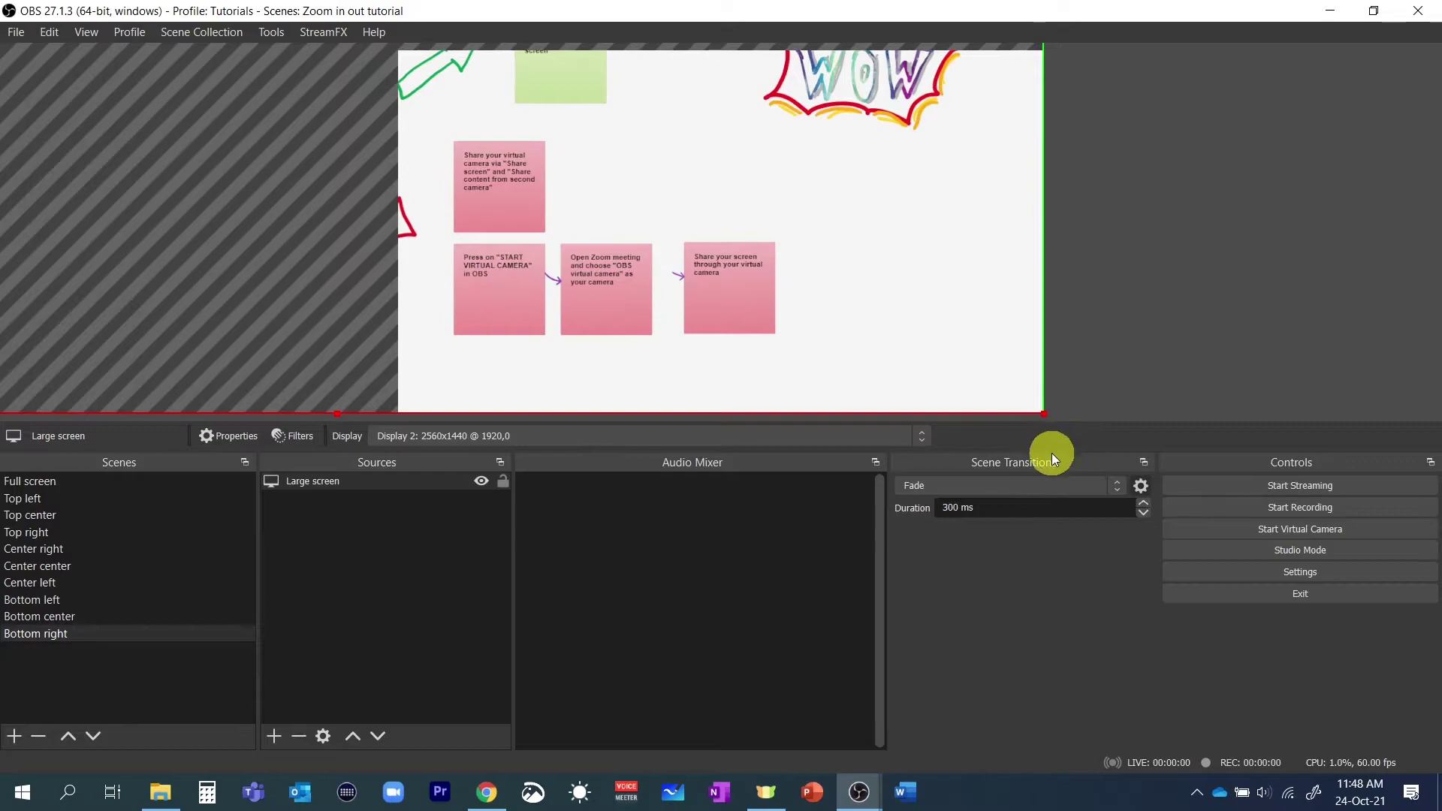
Step: Enlarge the preview and check Top left, Top center and Top right, then return to Full screen
drag(1051, 453, 1060, 586)
click(52, 619)
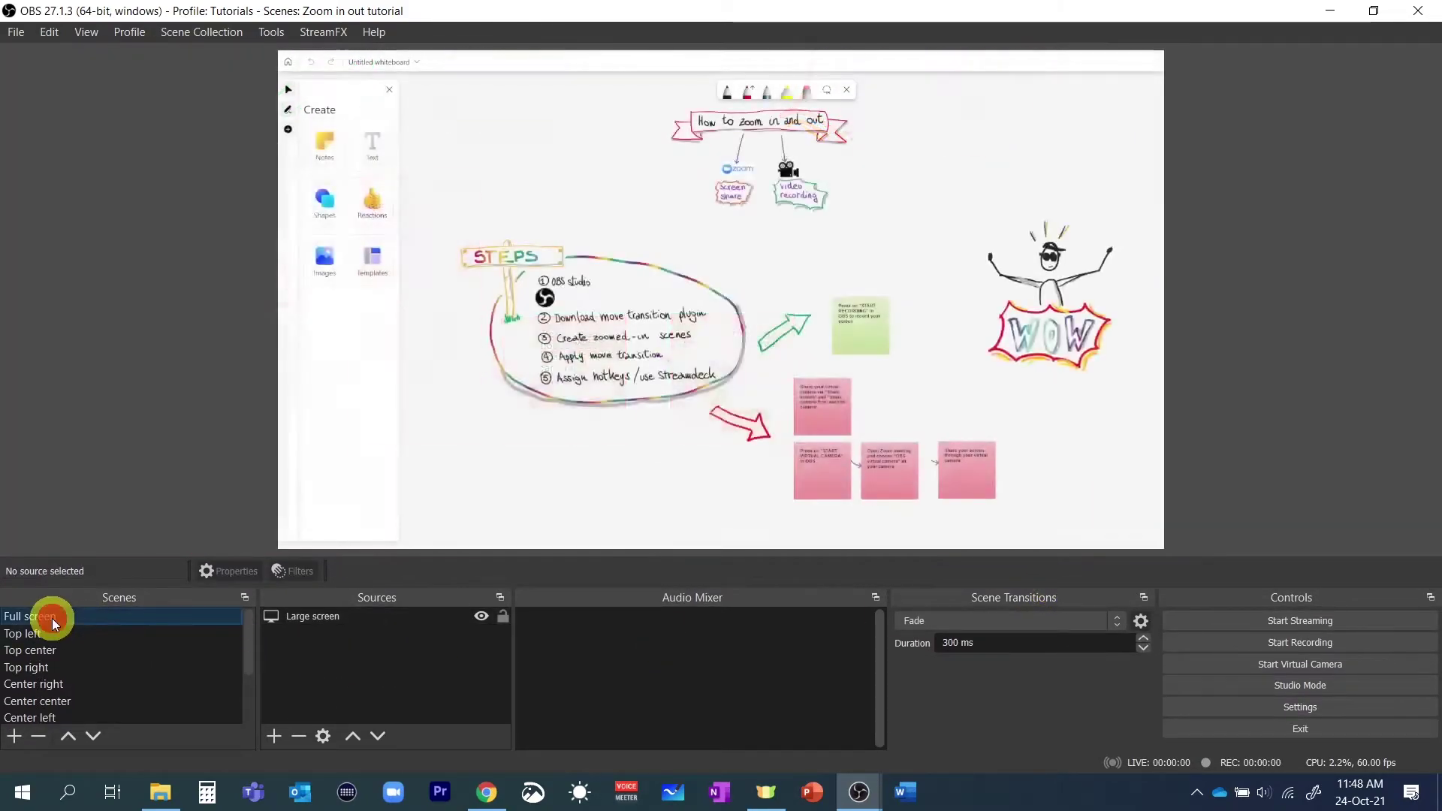
click(36, 634)
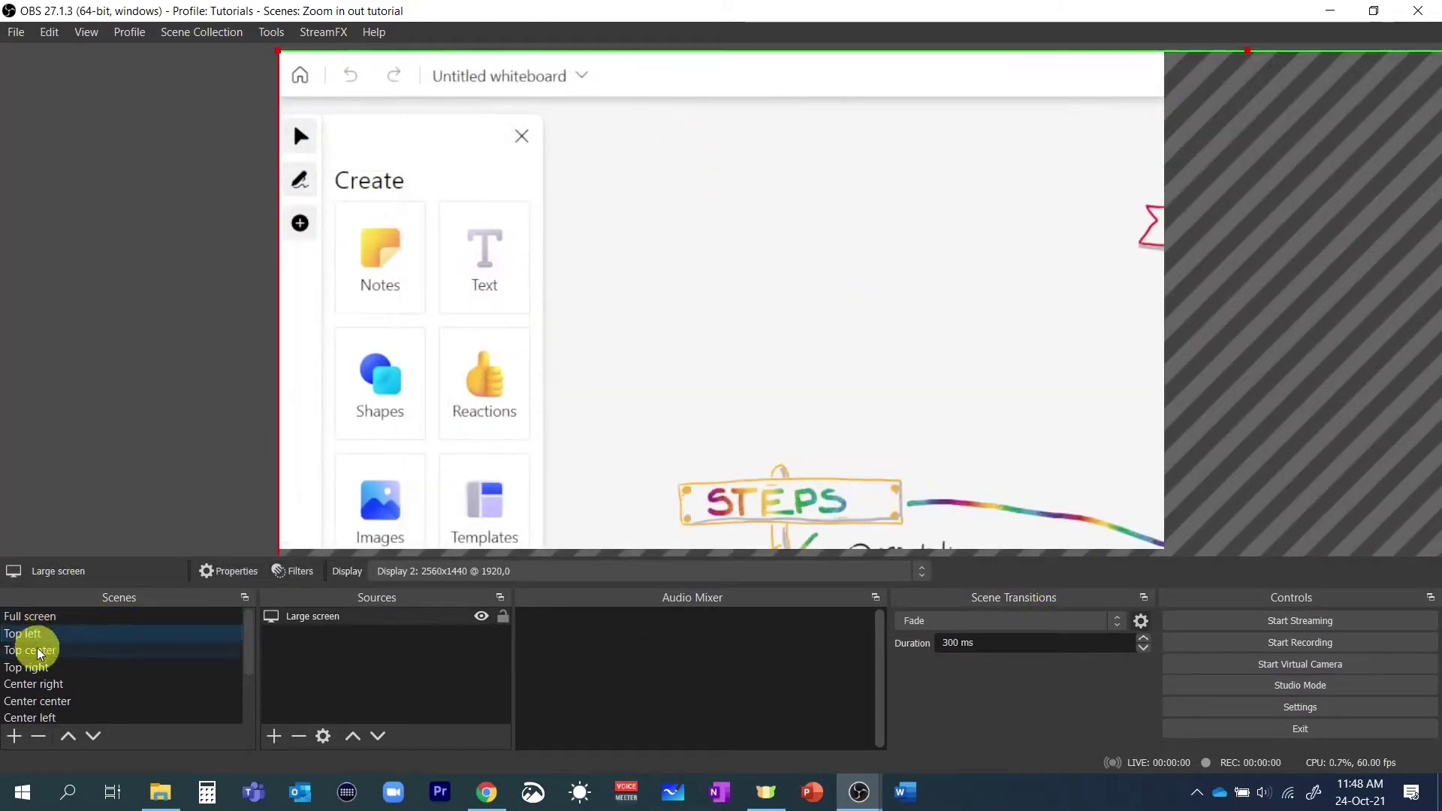
click(38, 651)
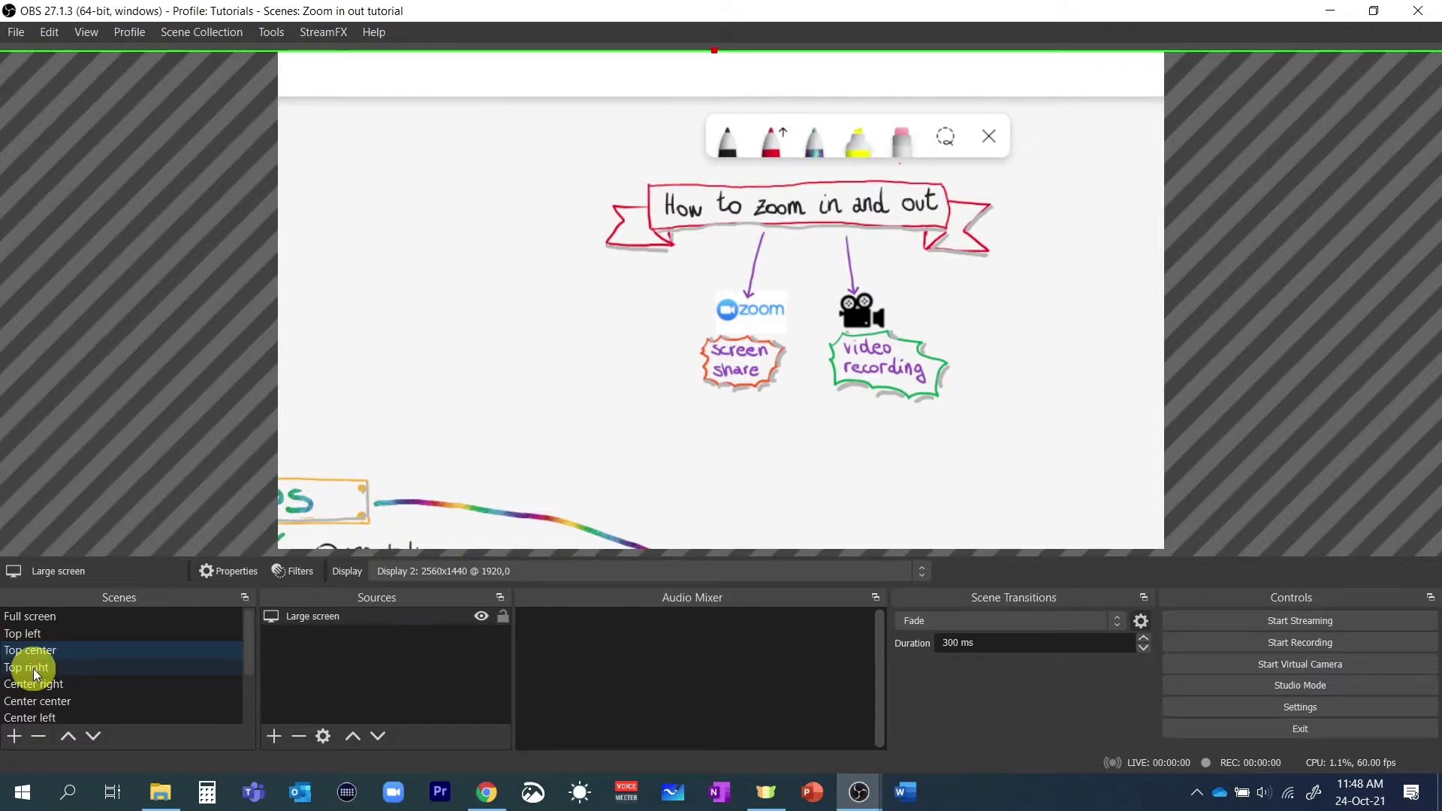
click(34, 668)
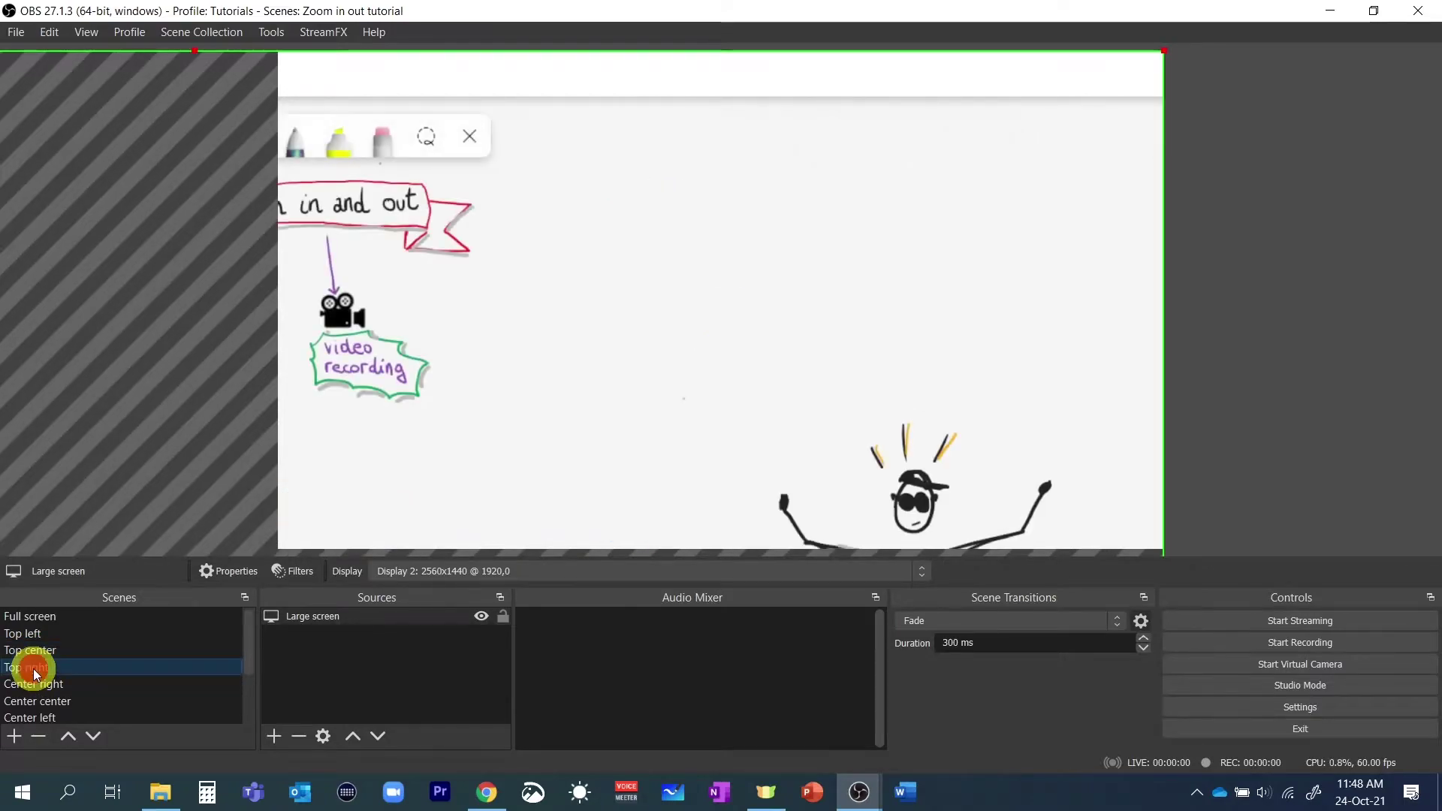
click(36, 620)
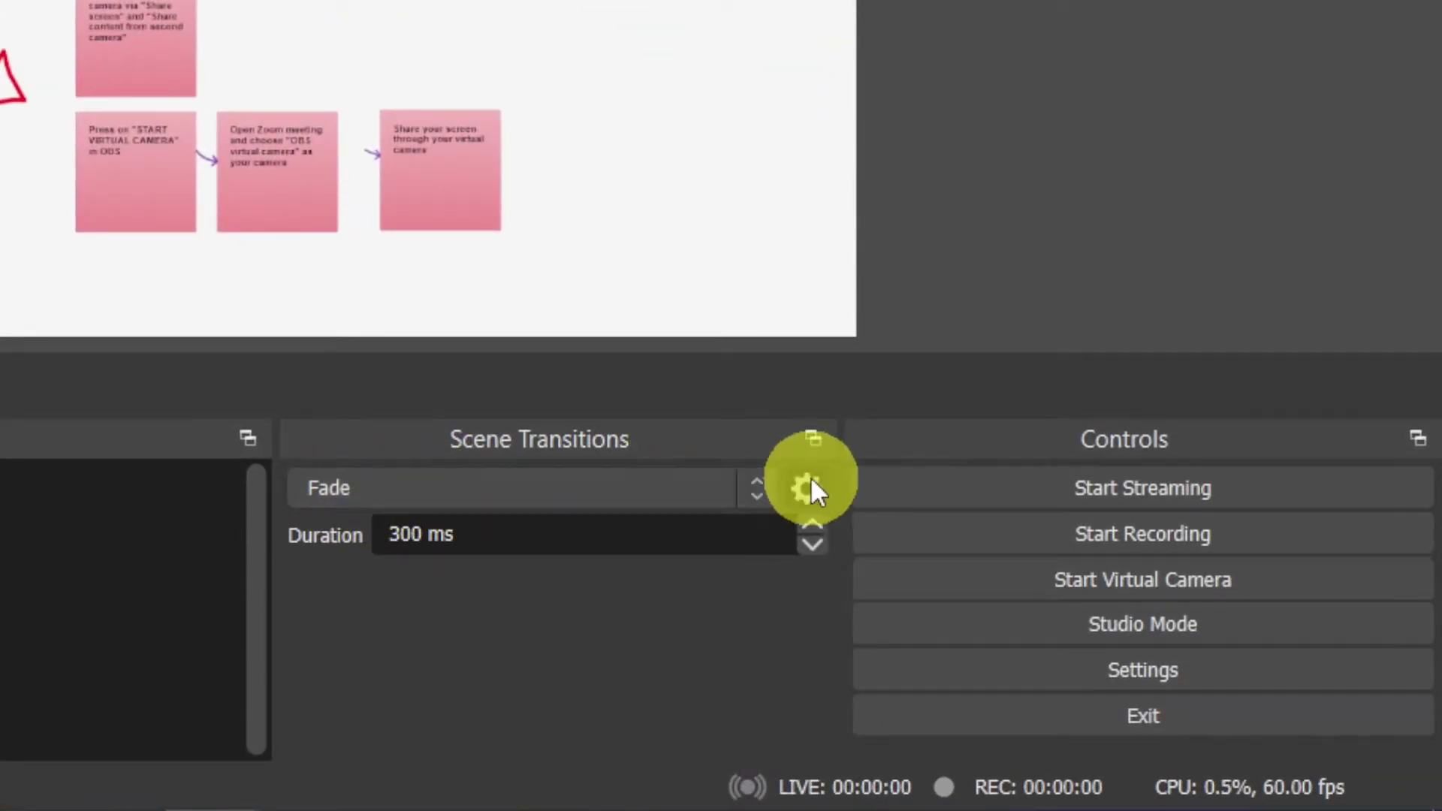
Step: Add a Move scene transition named 'Zoom'
click(769, 489)
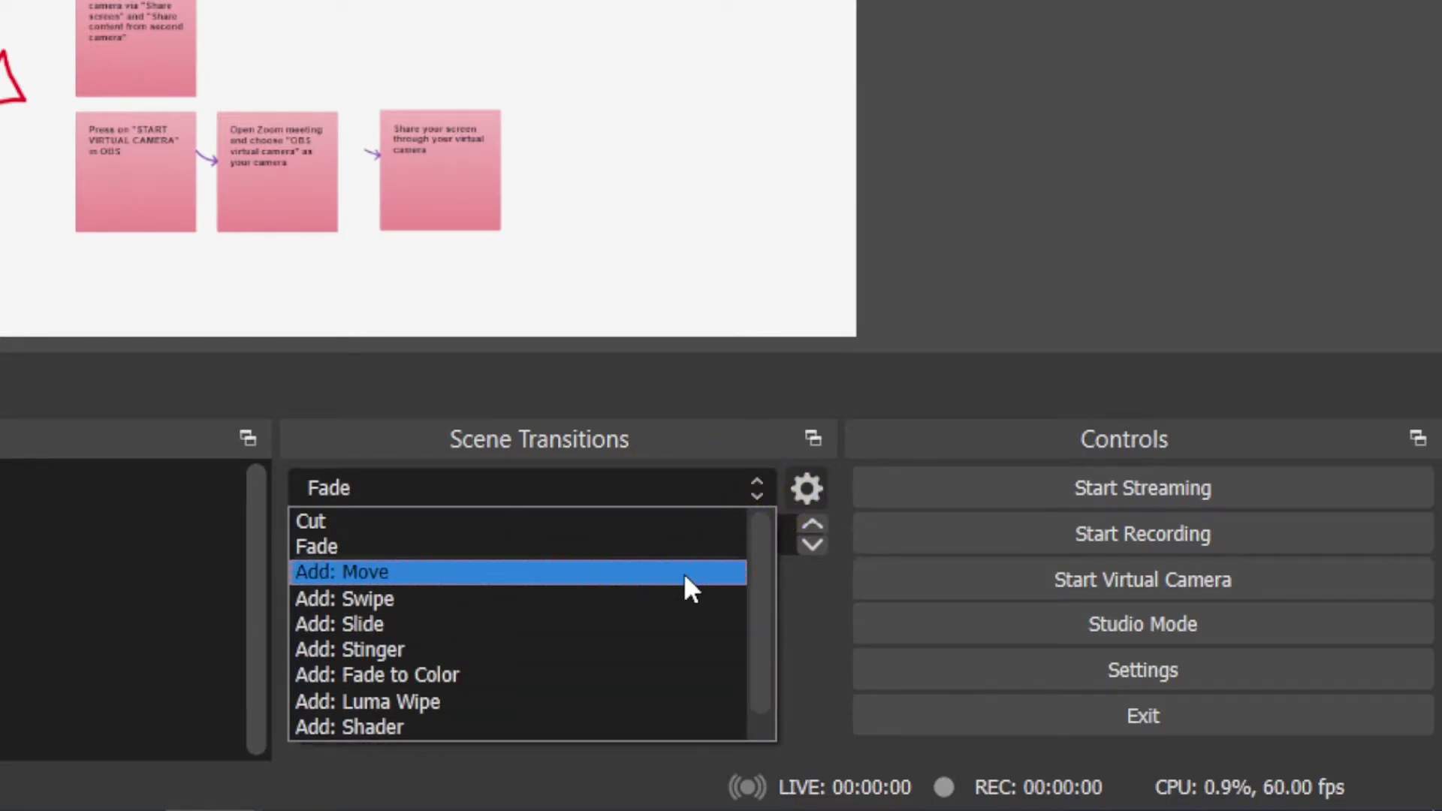
click(683, 573)
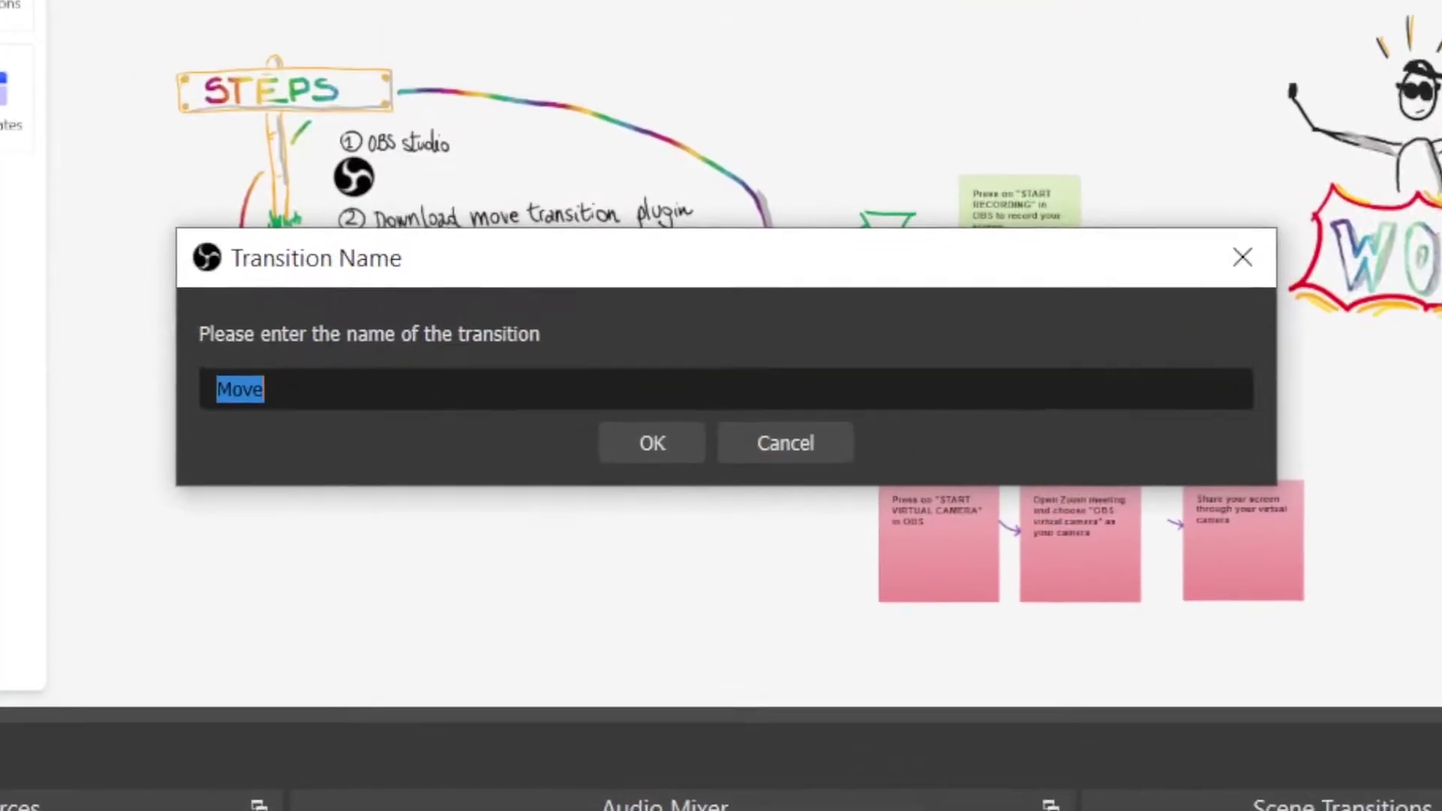
text(Zoom)
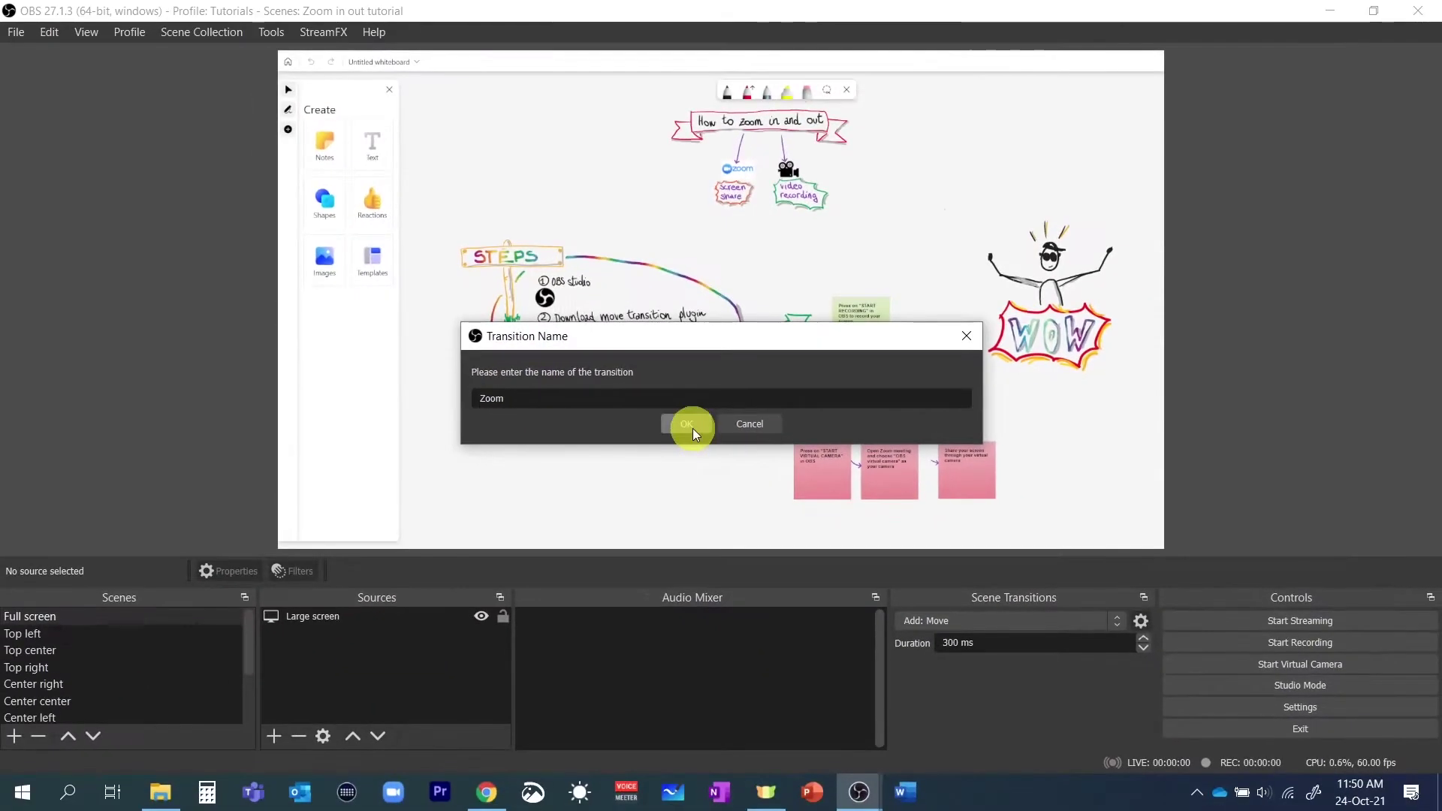
click(656, 444)
Step: Test the Zoom transition by switching to Top left, Top center, Center right and Center left
click(34, 633)
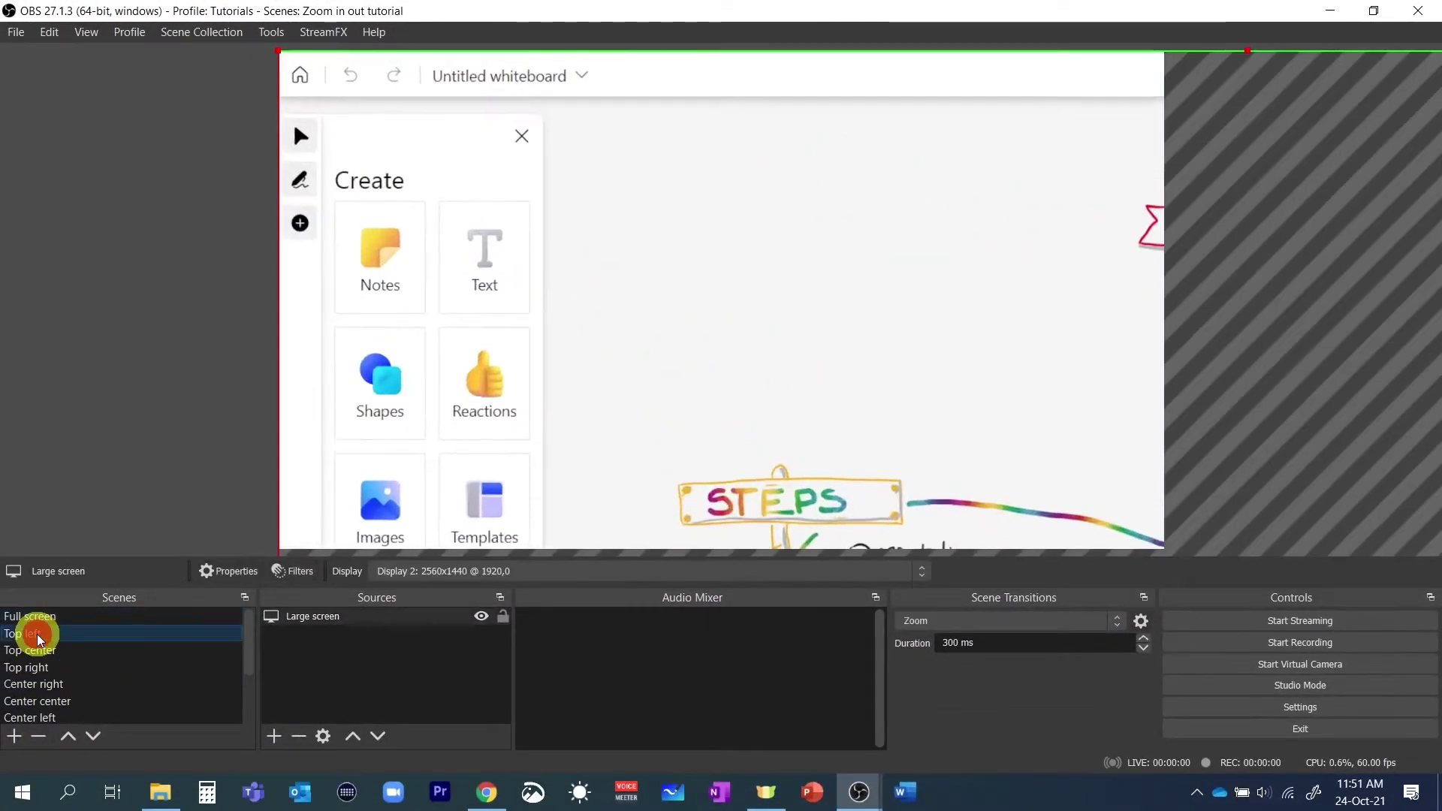
click(41, 652)
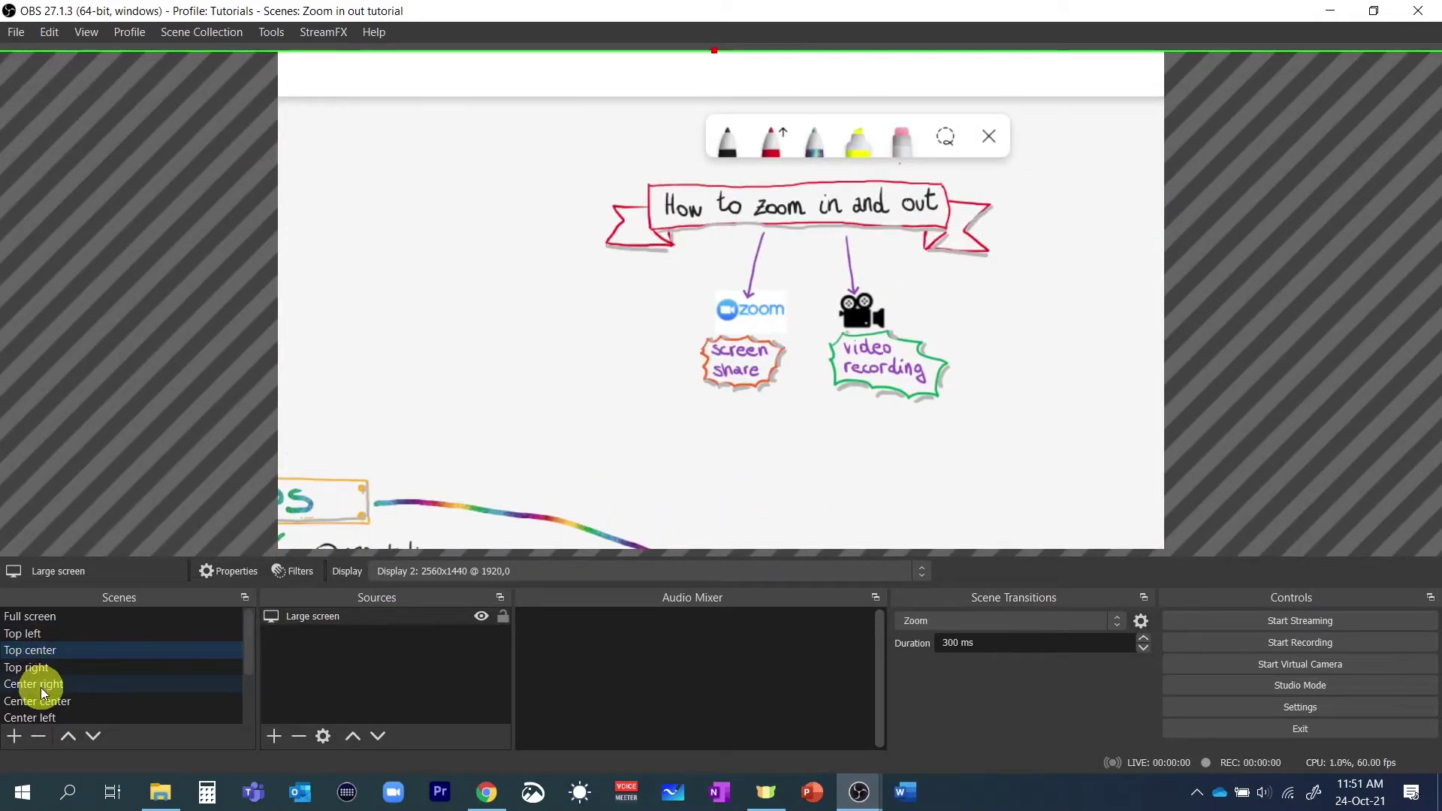
click(40, 688)
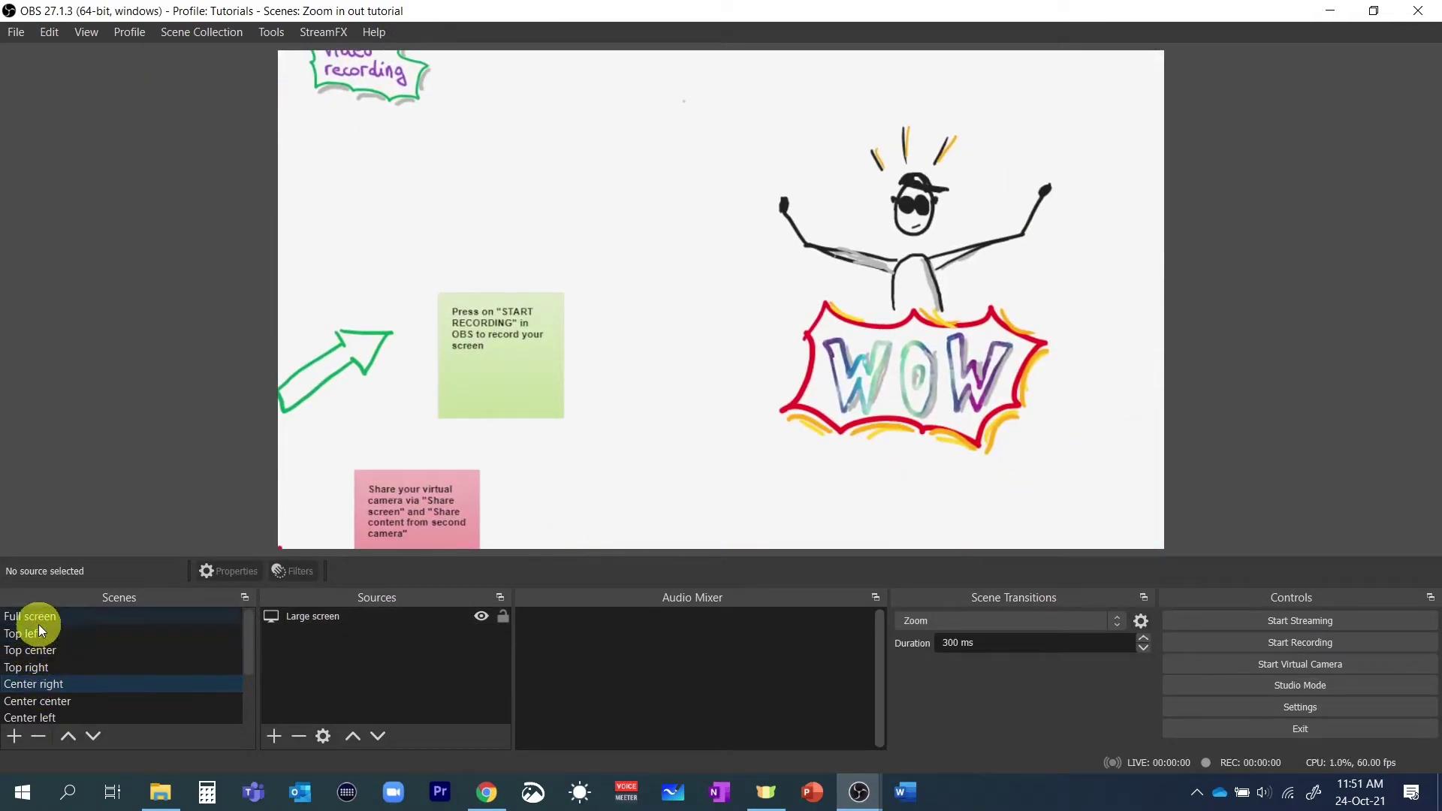
click(30, 718)
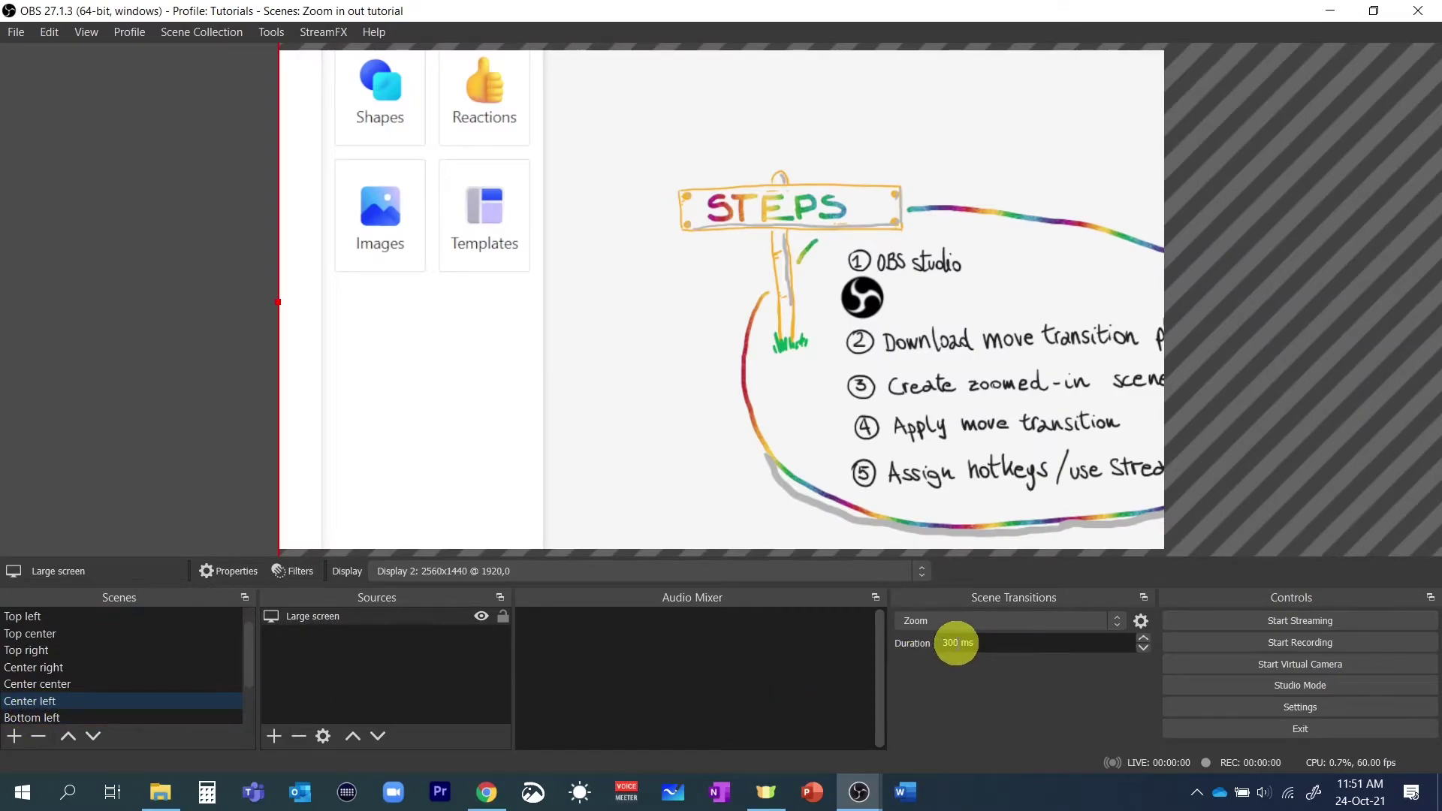
Step: Set the transition duration to 750 ms and return to Full screen
double_click(956, 642)
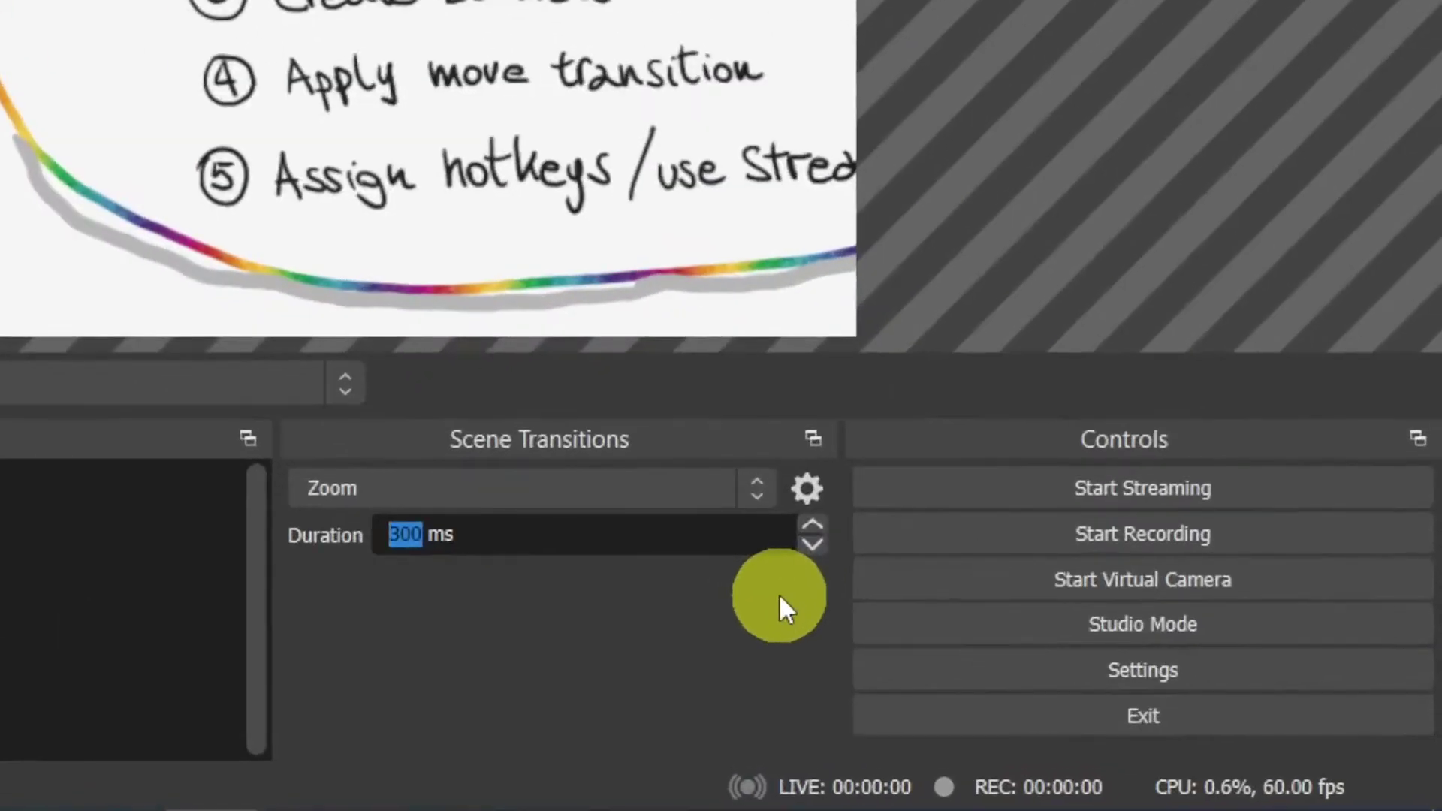
text(750)
key(Return)
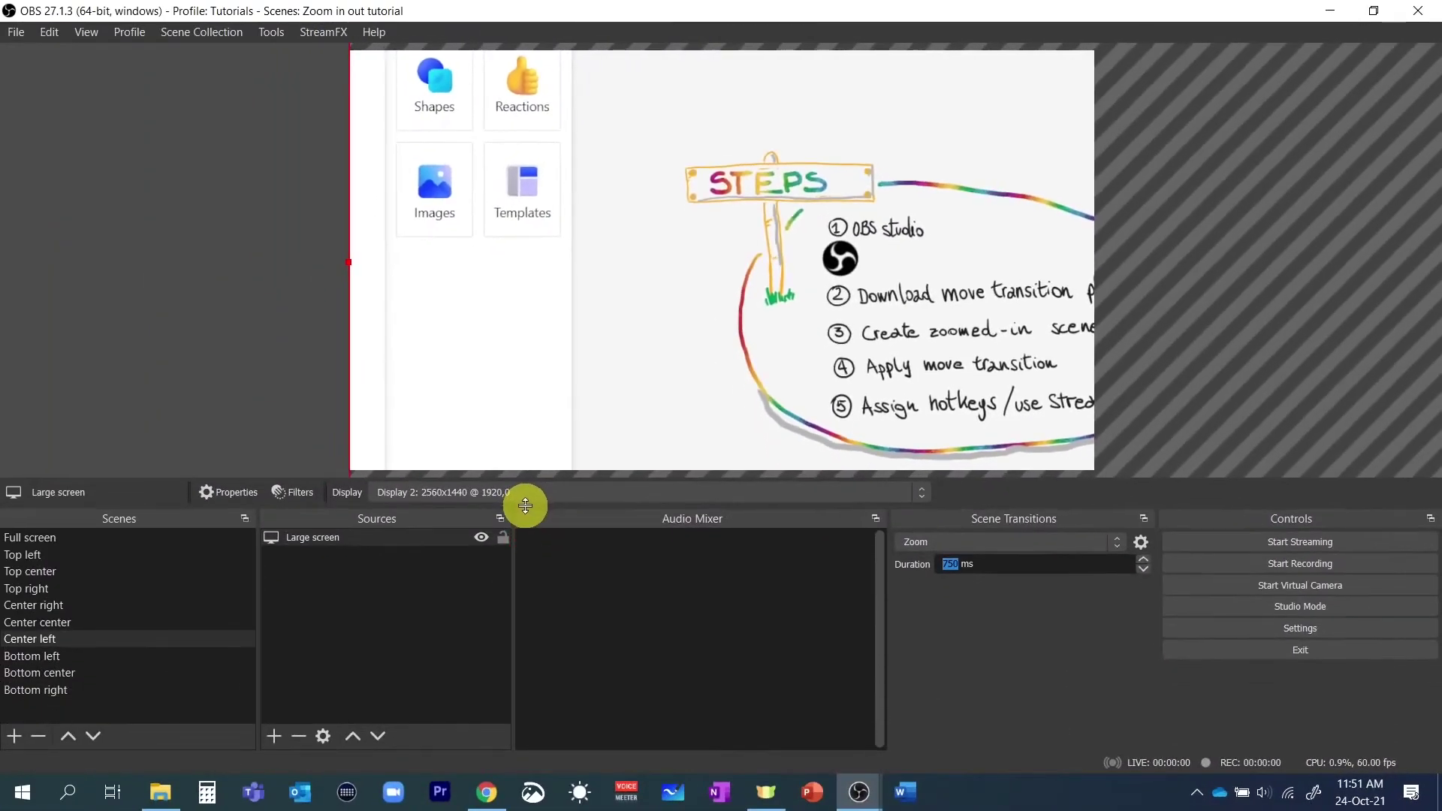
click(39, 539)
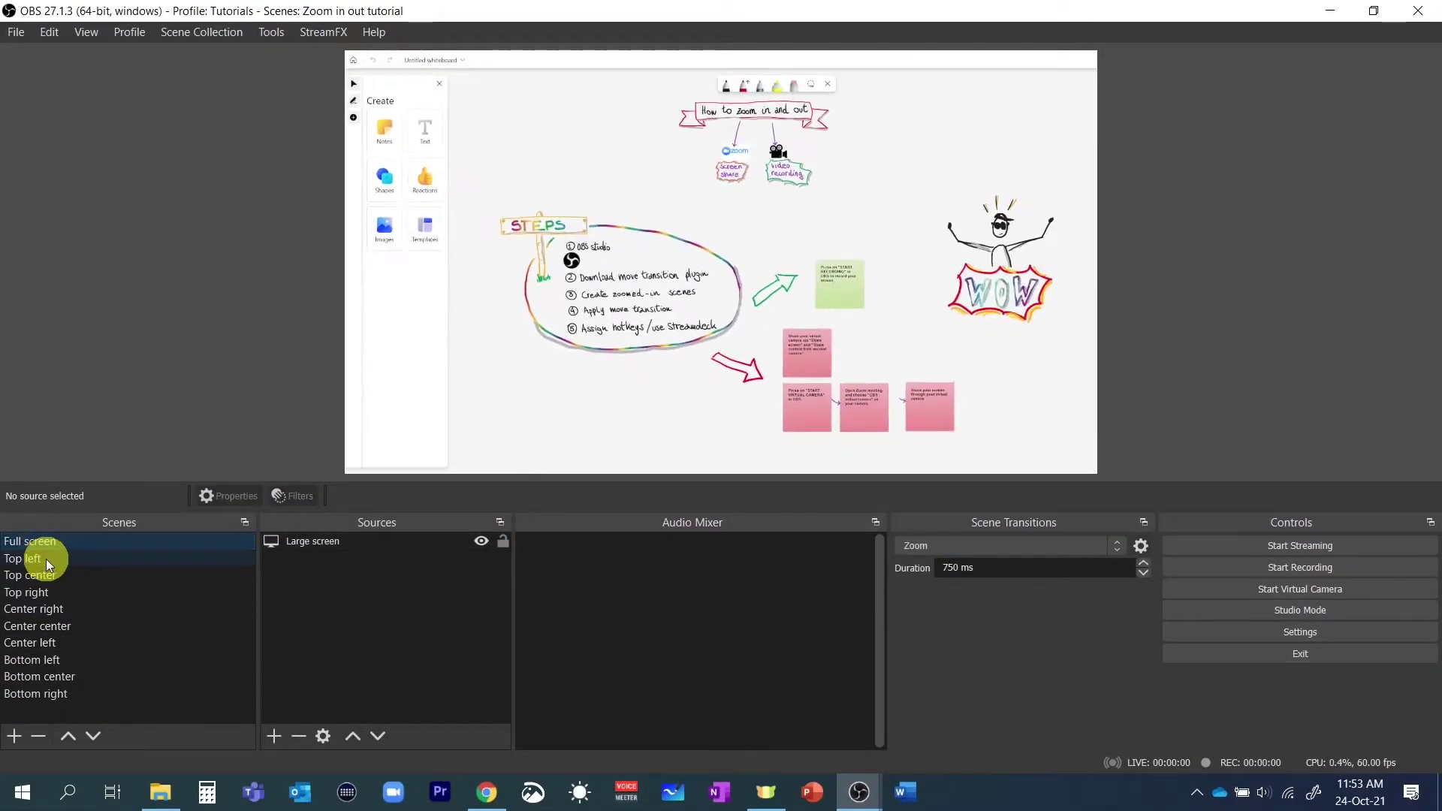
Step: Preview the 750 ms Zoom transition through Top left, Top center, Top right, Center right and Center center
click(47, 561)
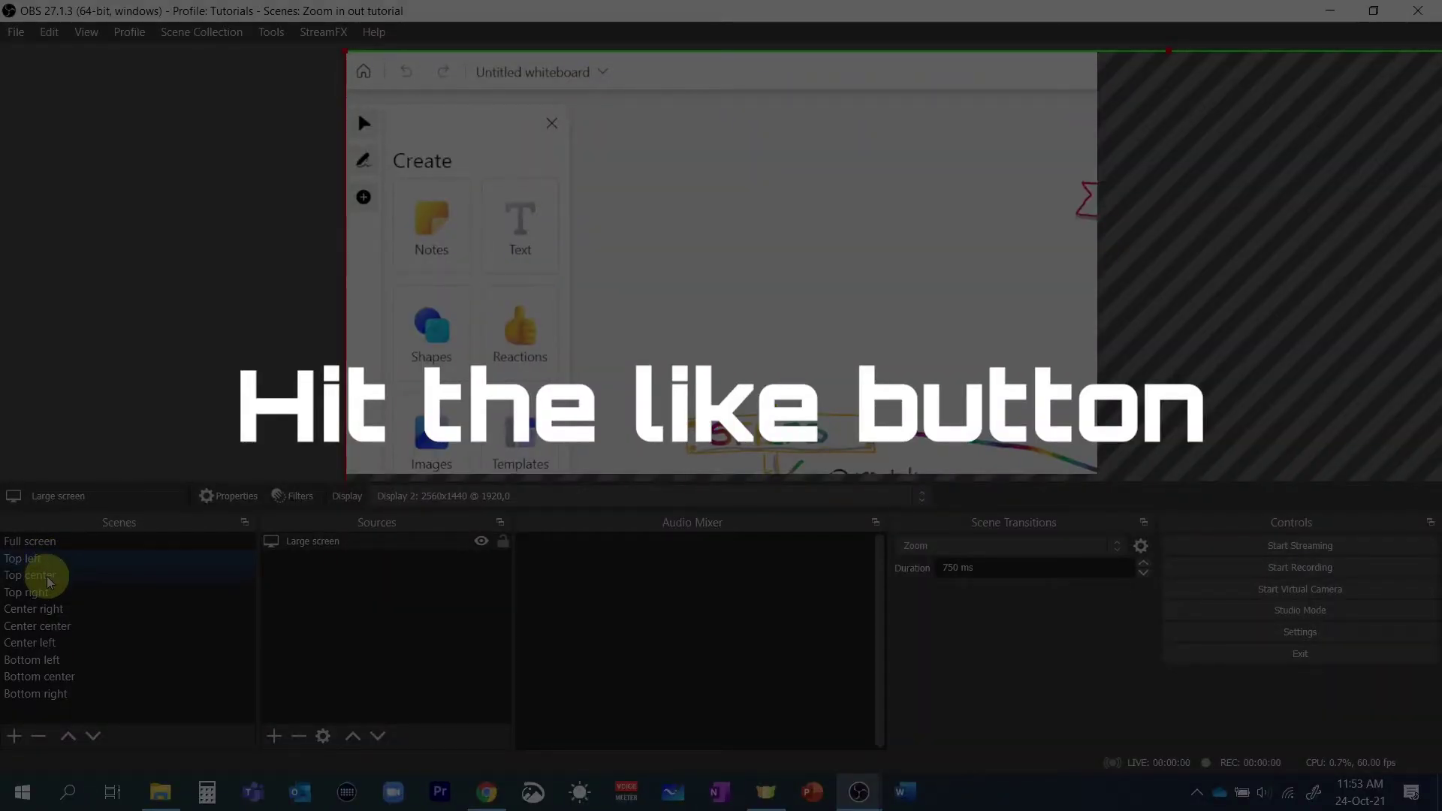
click(47, 577)
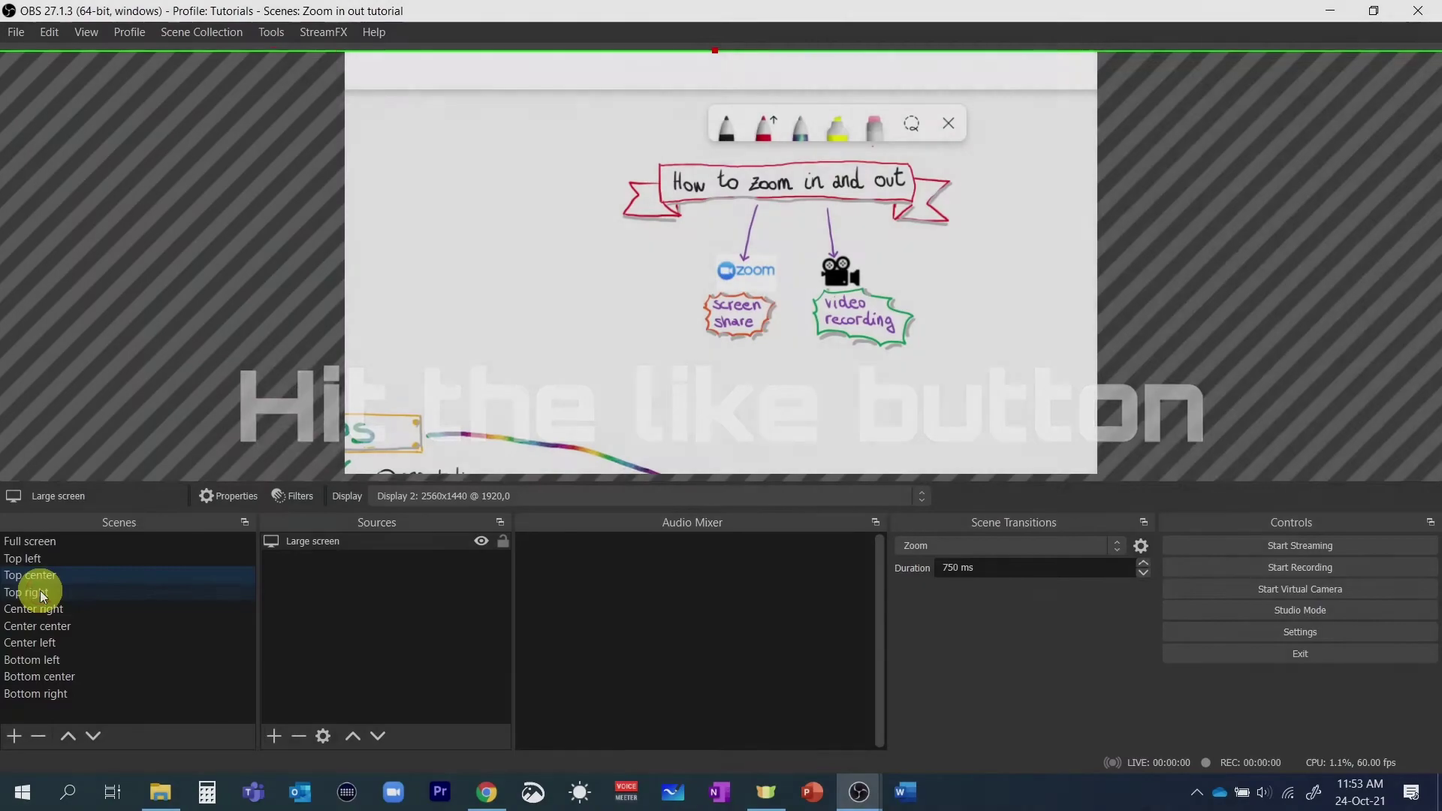
click(41, 593)
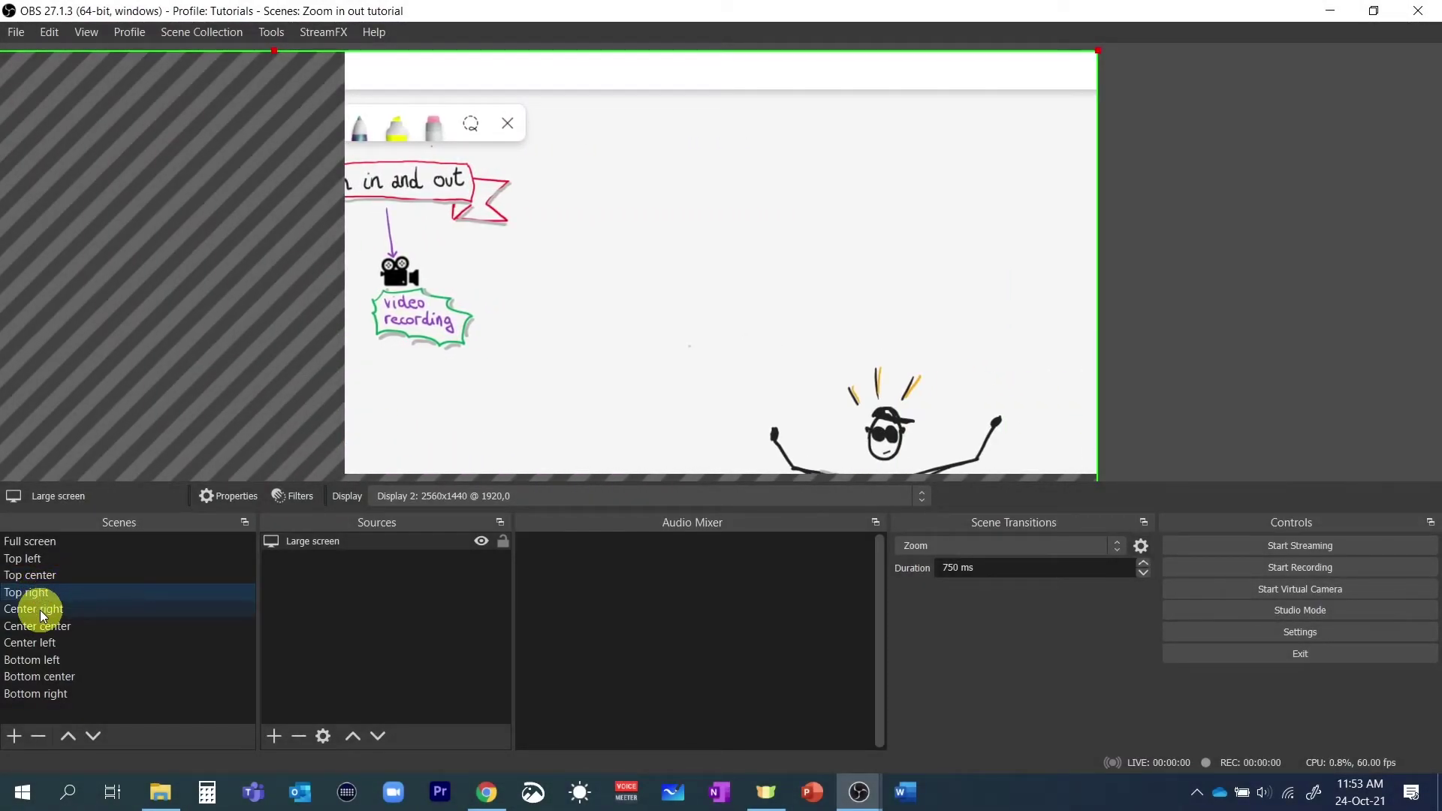
click(40, 610)
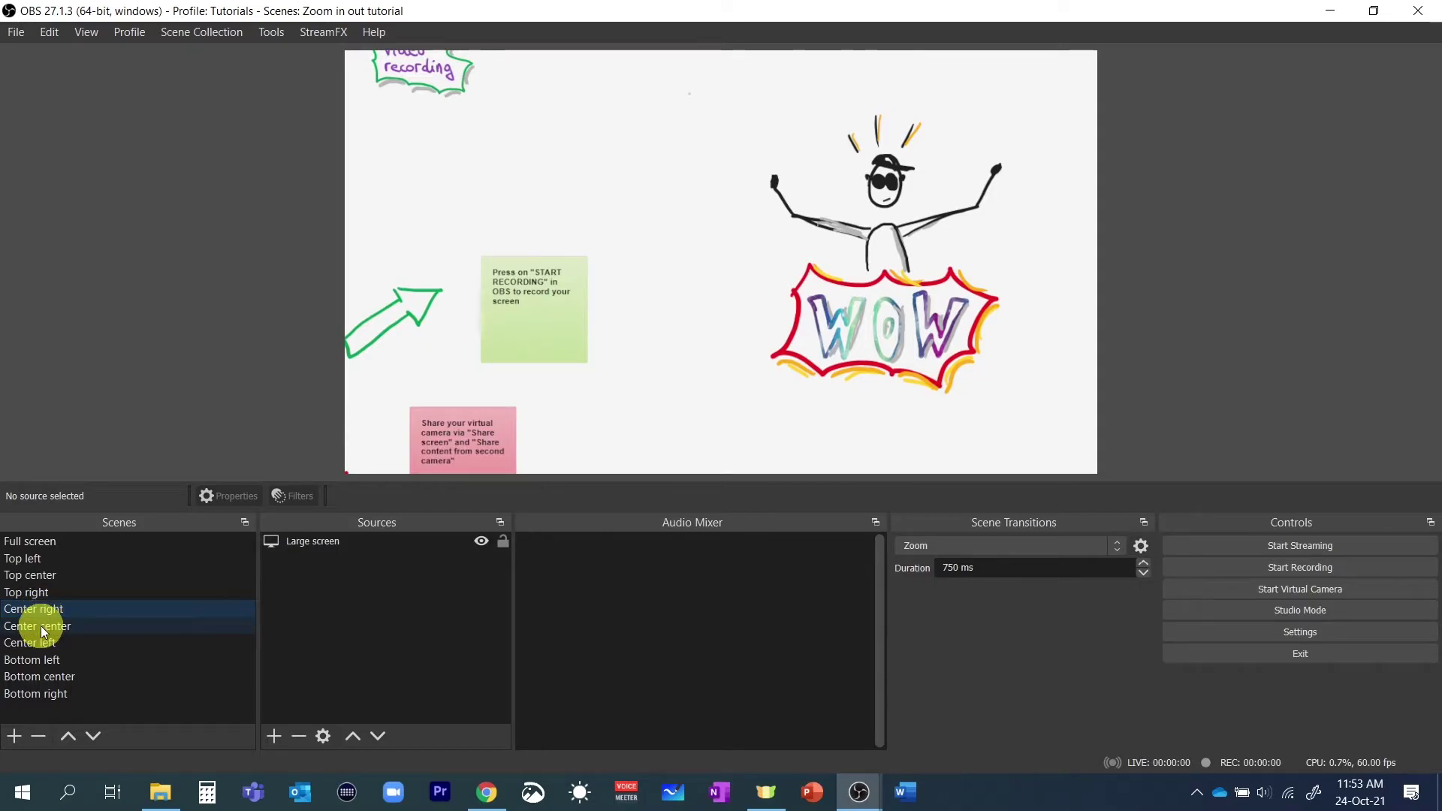
click(41, 630)
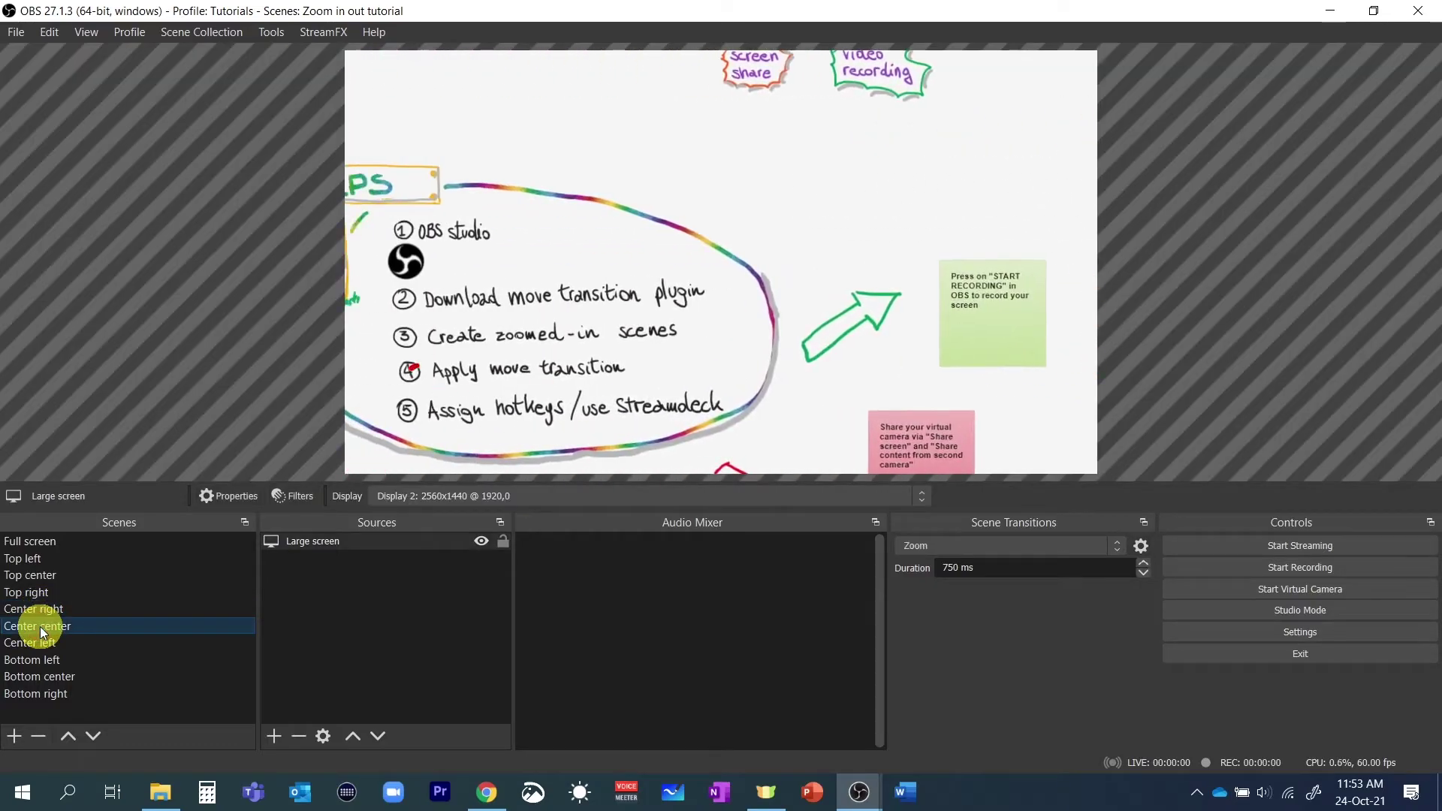
Step: Return to Full screen and open OBS Settings from the File menu
click(42, 542)
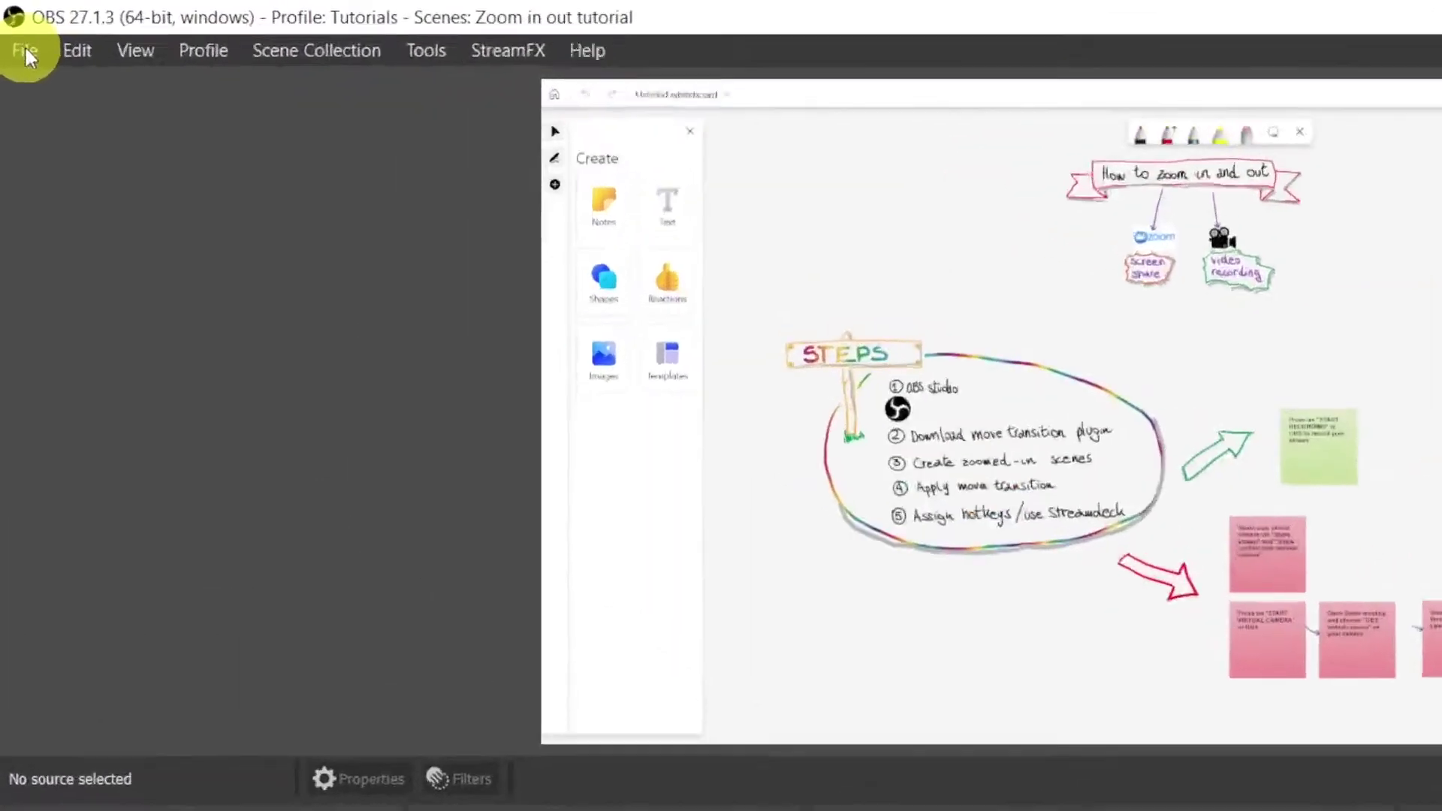
click(26, 51)
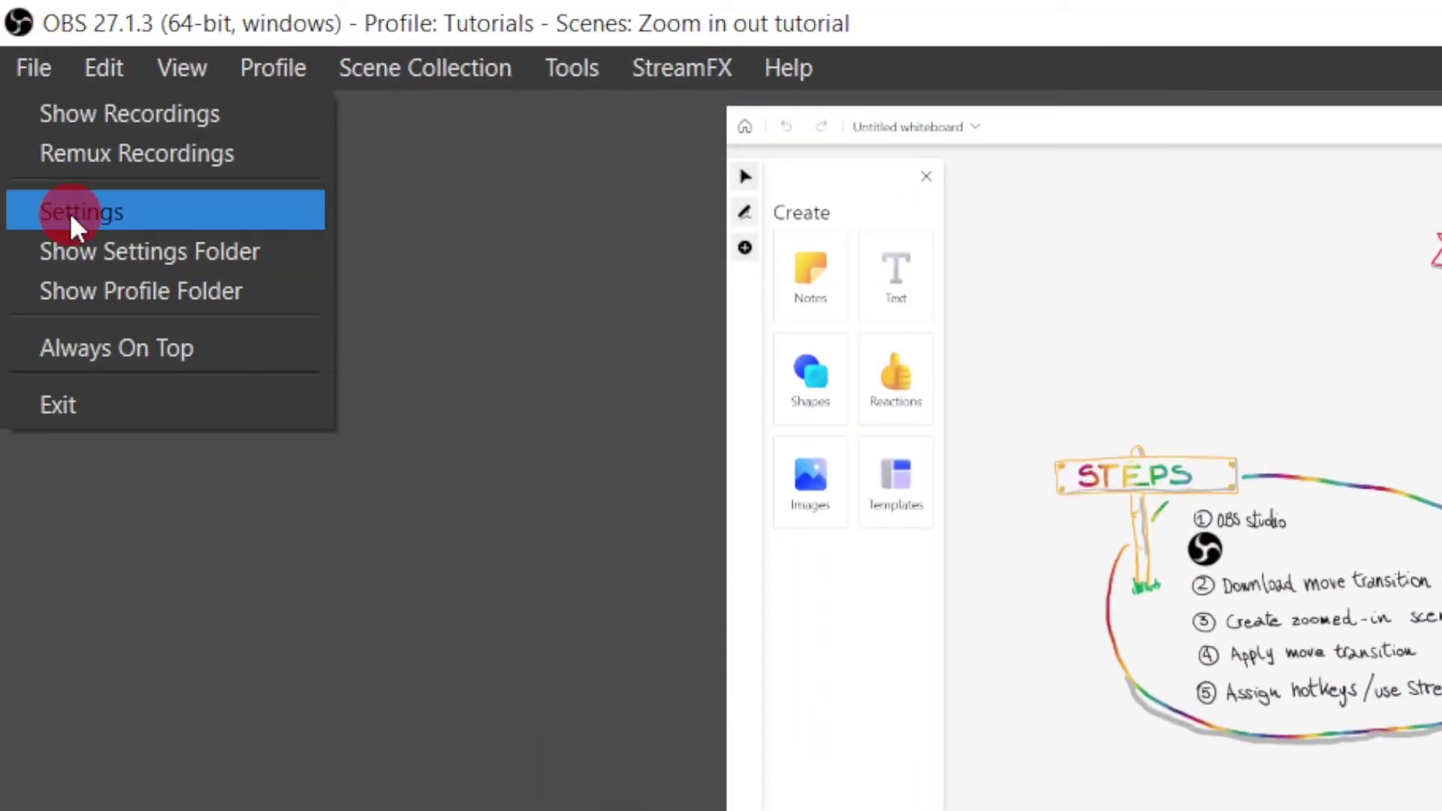
click(70, 213)
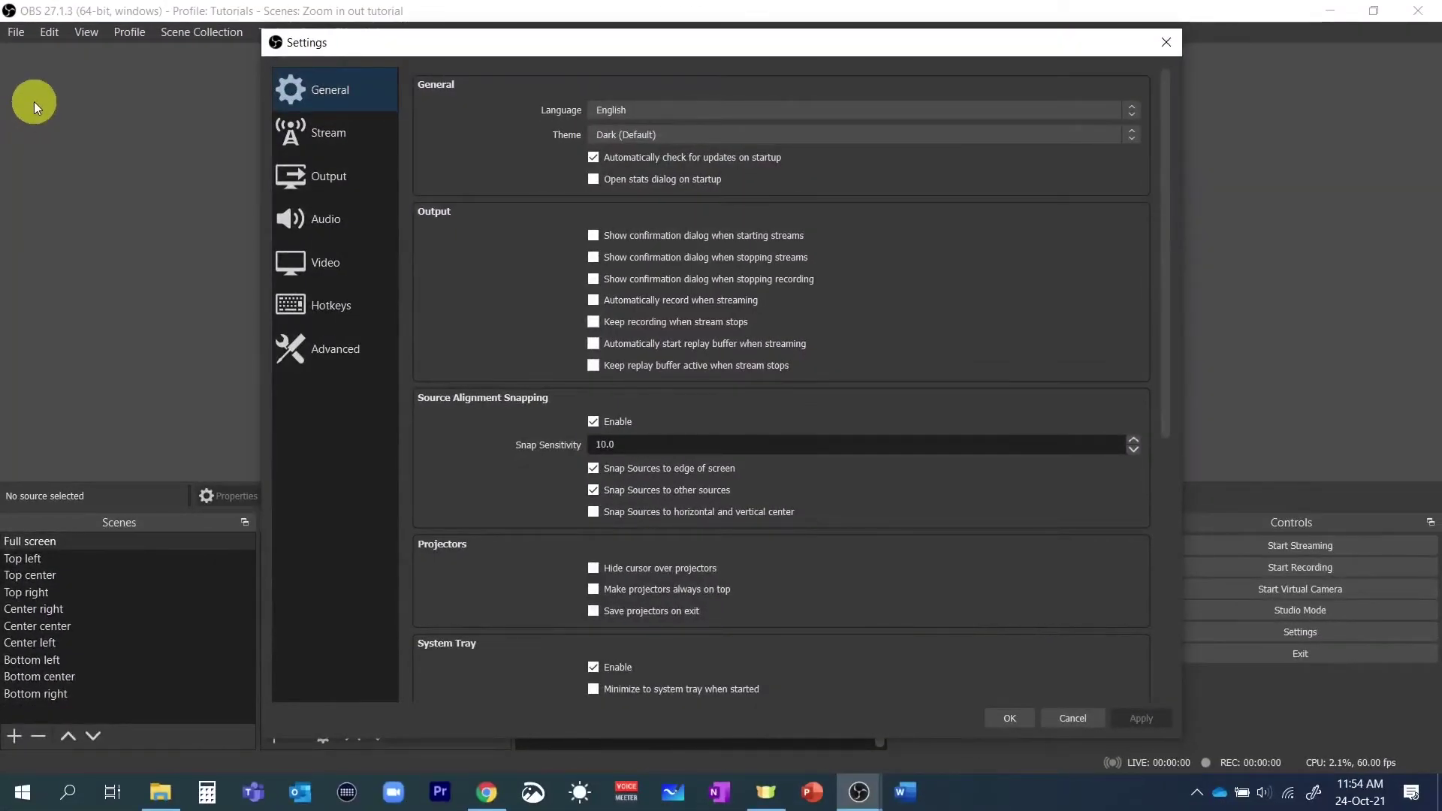
Step: On the Hotkeys page, assign Ctrl+Numpad 7 to switch to Top left and select the Top center and Top right fields
click(353, 304)
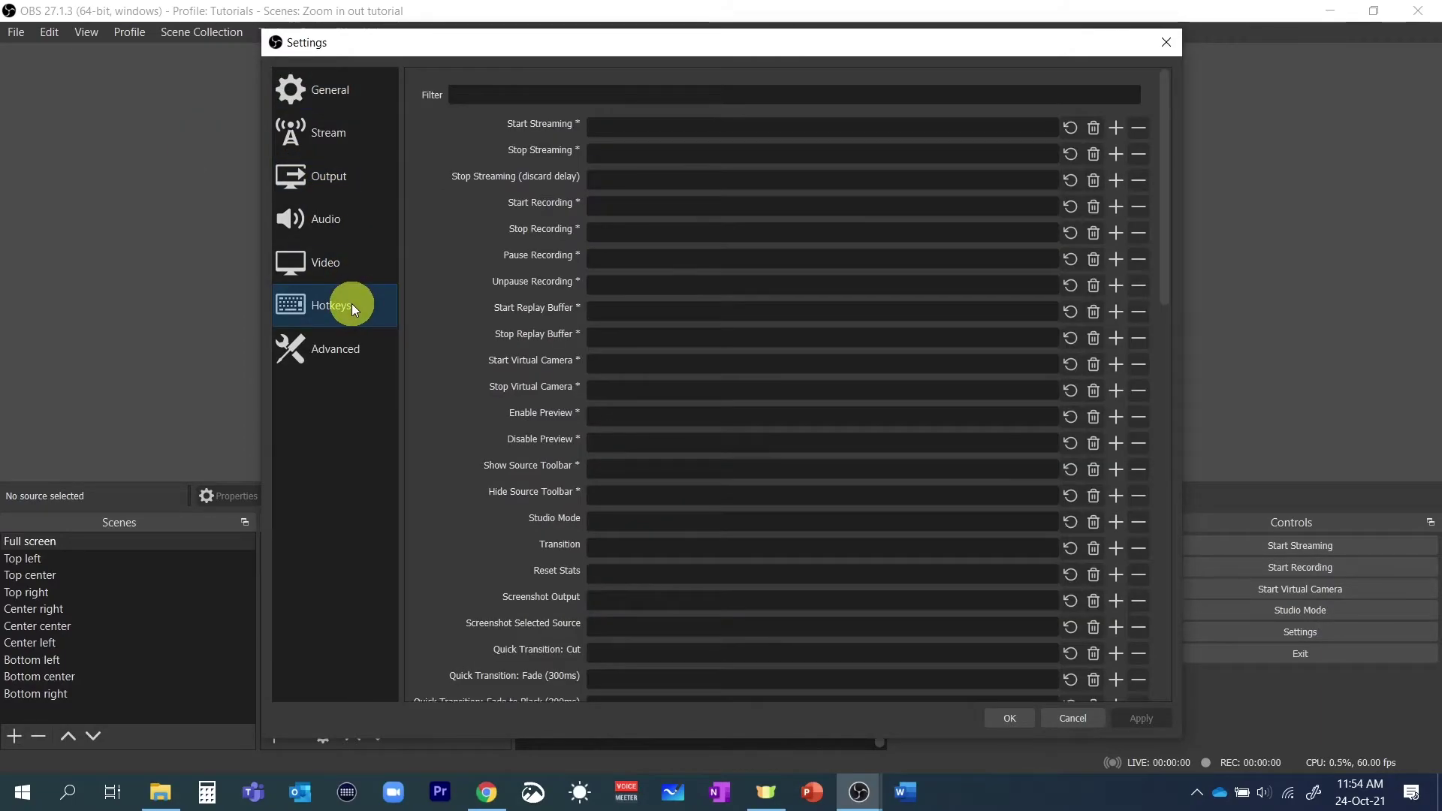
scroll(484, 294, down, 5)
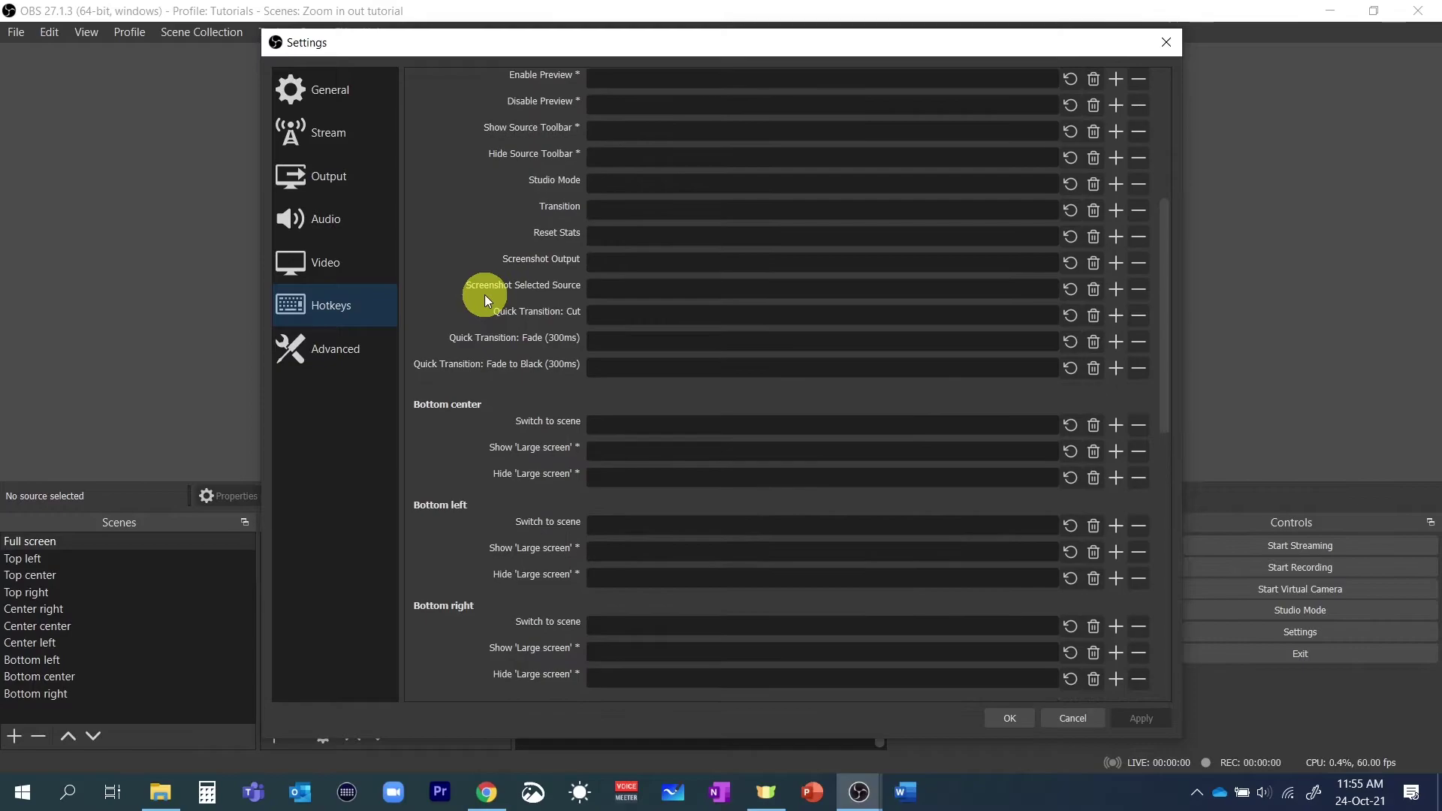
scroll(485, 294, down, 10)
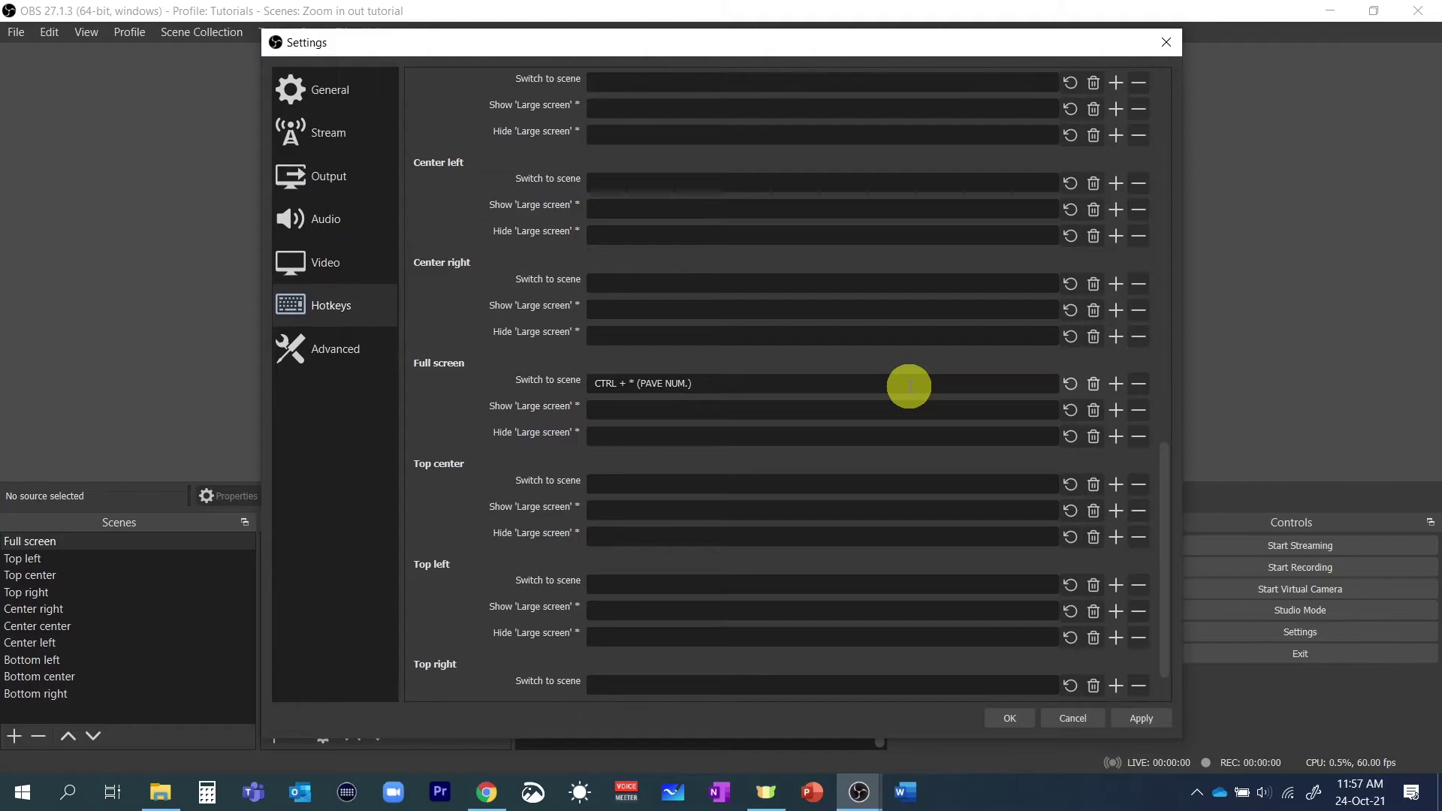
click(717, 586)
key(ctrl+KP_7)
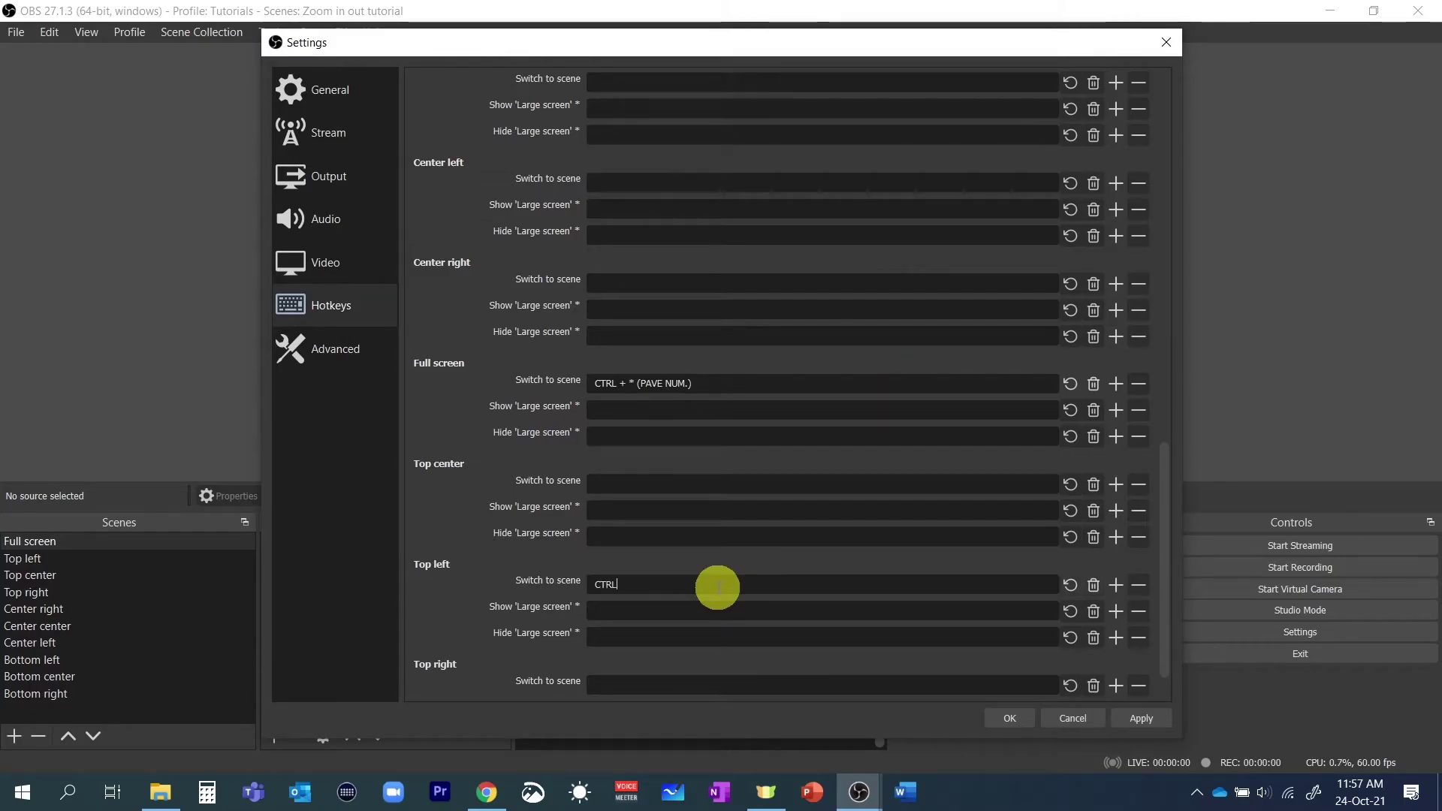
scroll(703, 489, down, 1)
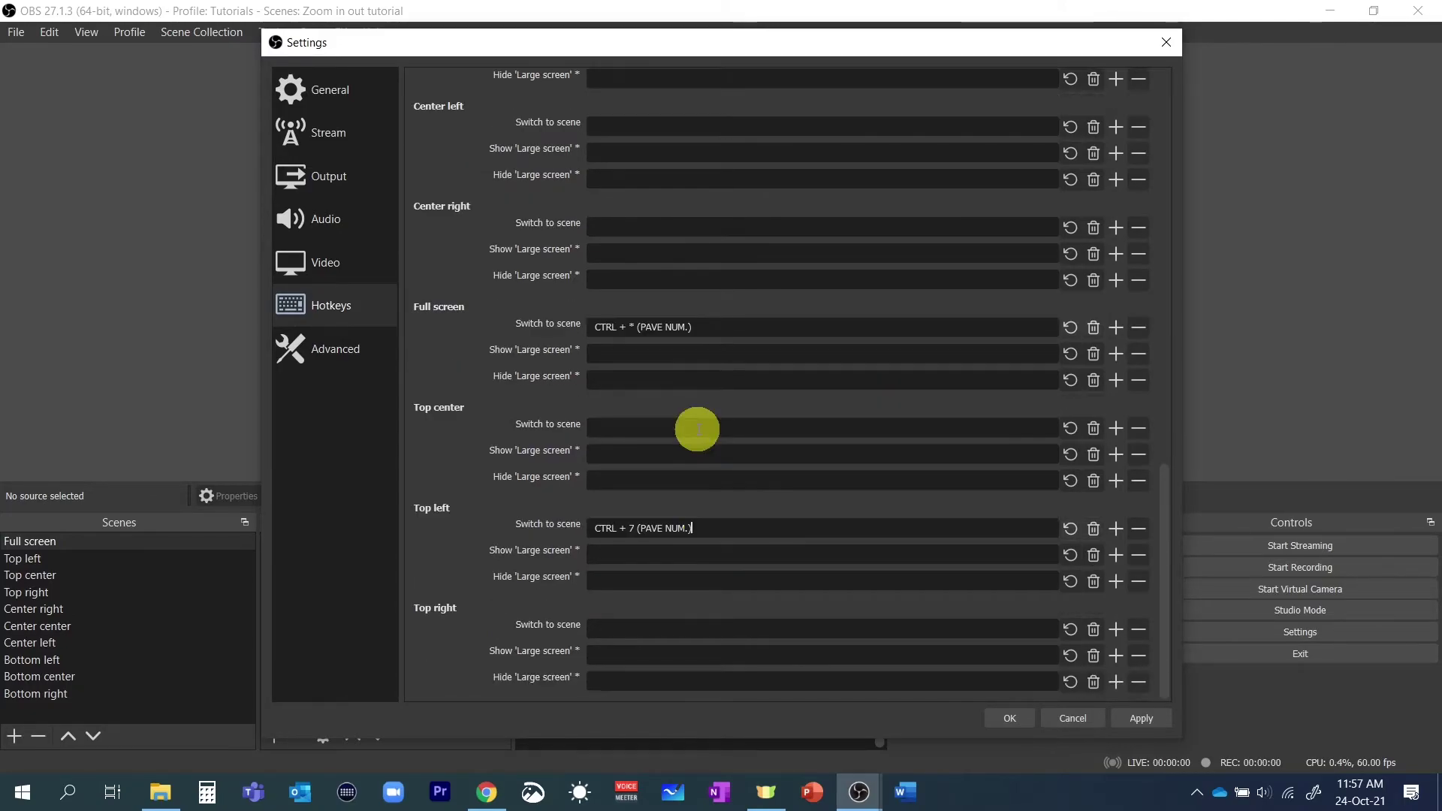
click(697, 427)
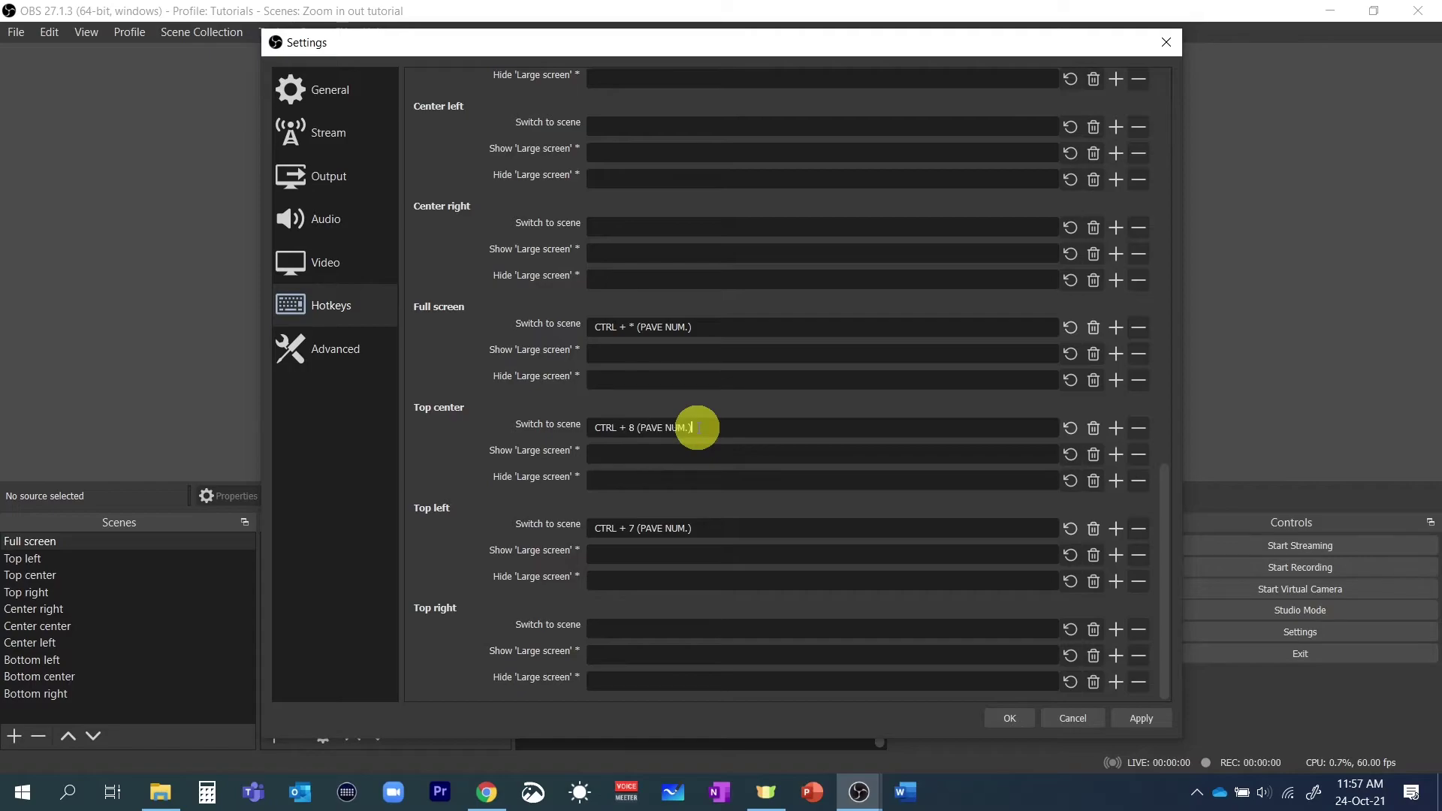
click(671, 630)
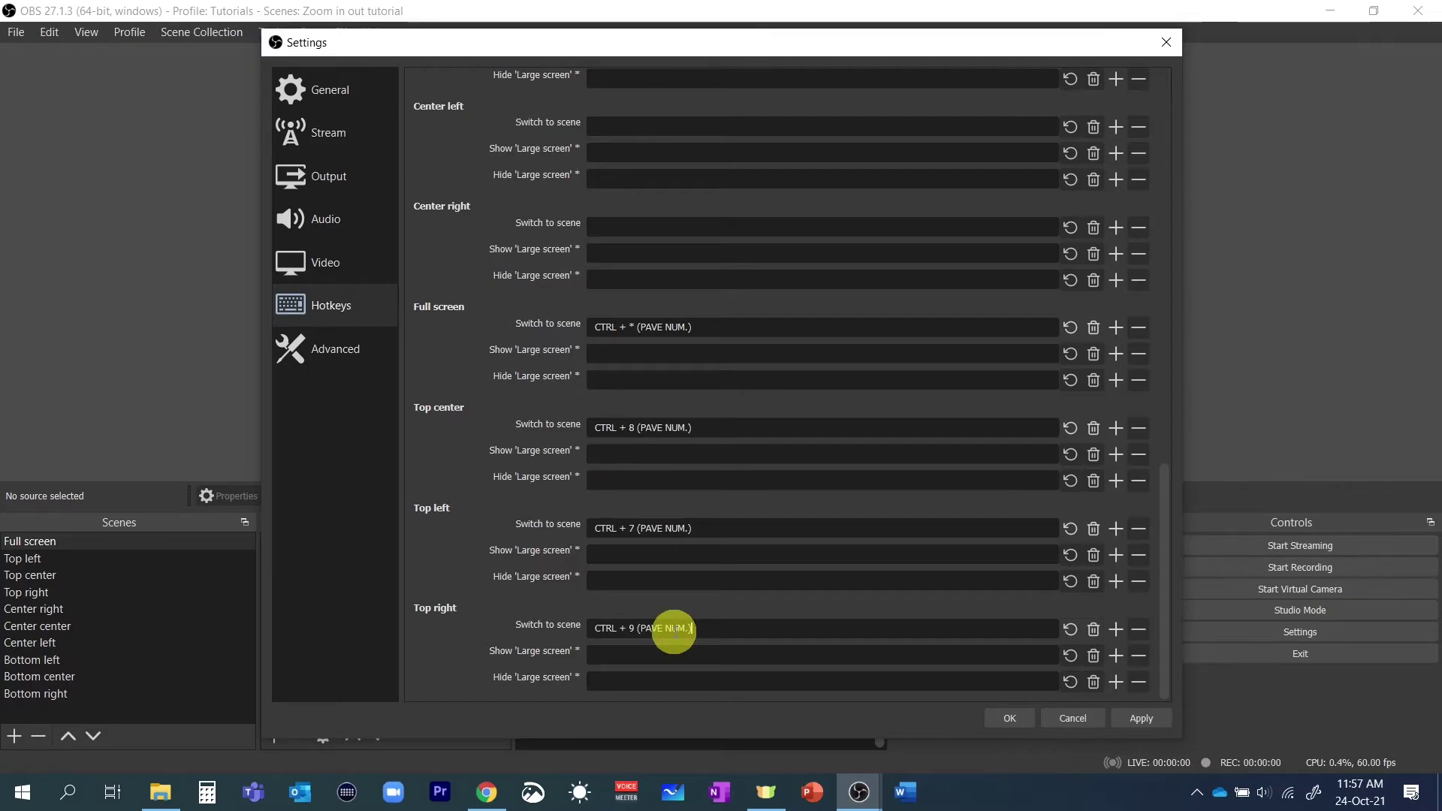
Step: Assign Ctrl+Numpad 4, 5 and 6 to Center left, Center center and Center right
scroll(671, 526, up, 3)
click(666, 295)
key(ctrl+KP_4)
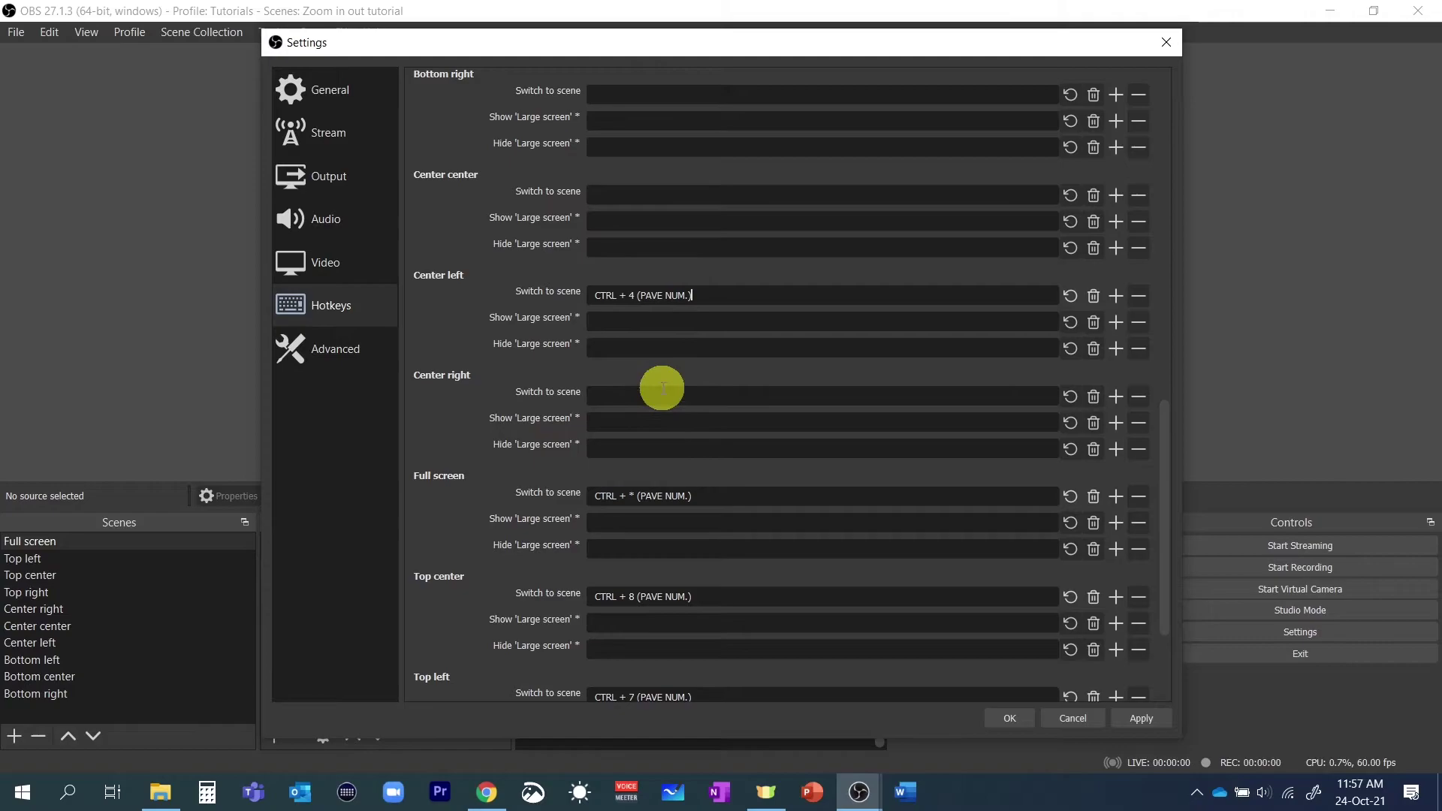
click(670, 189)
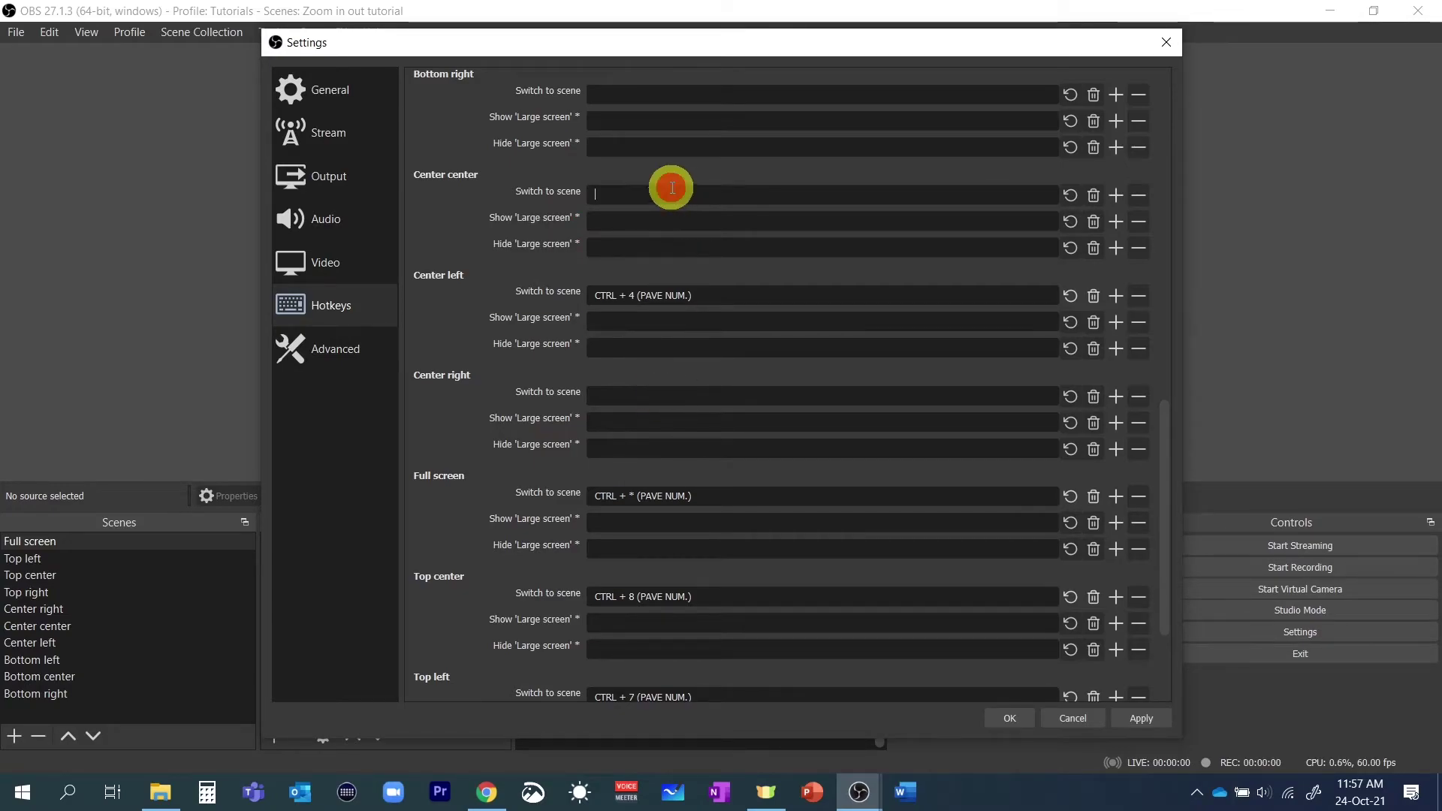
key(ctrl+KP_5)
click(659, 396)
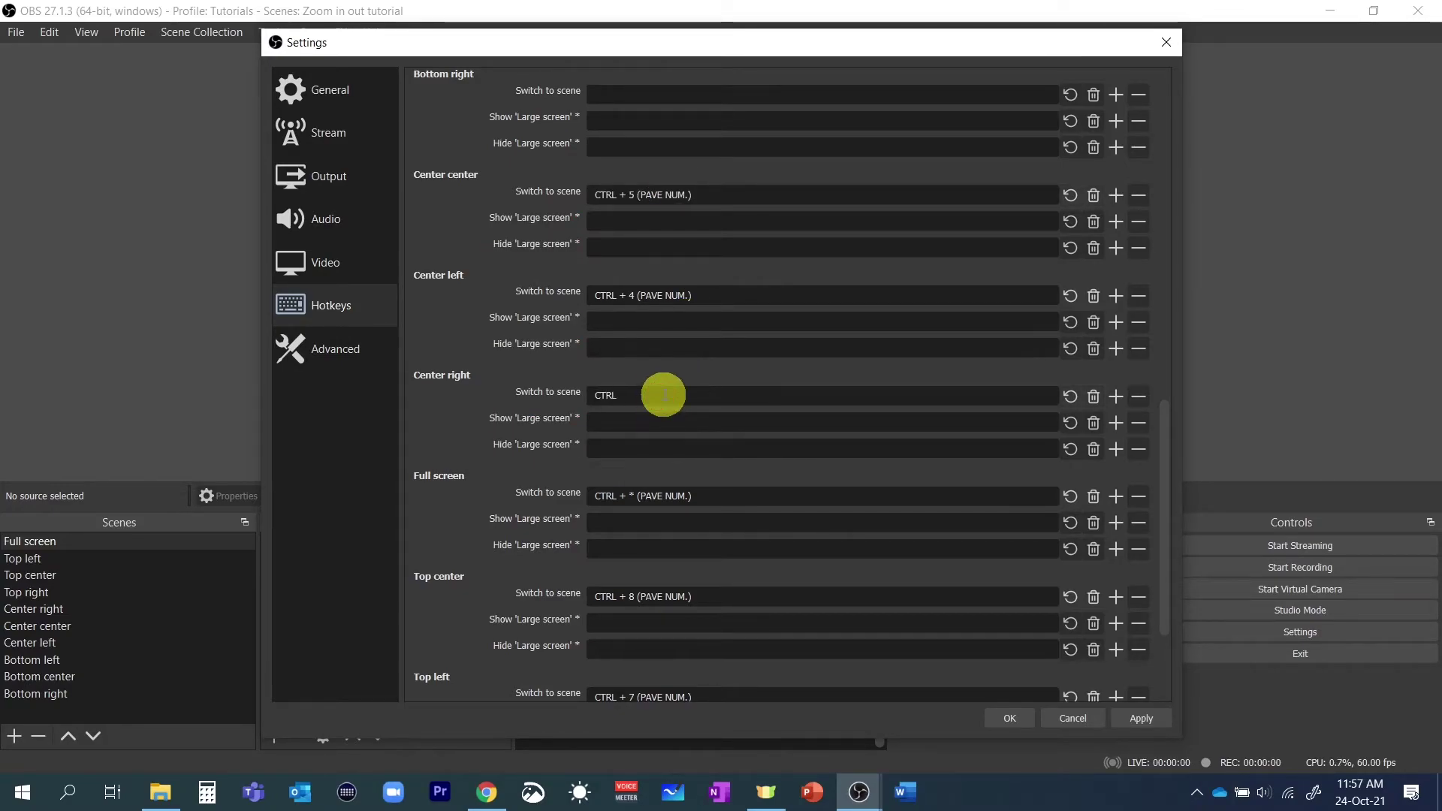
key(ctrl+KP_6)
Step: Assign Ctrl+Numpad 2, 1 and 3 to Bottom center, Bottom left and Bottom right
scroll(659, 396, up, 5)
click(646, 173)
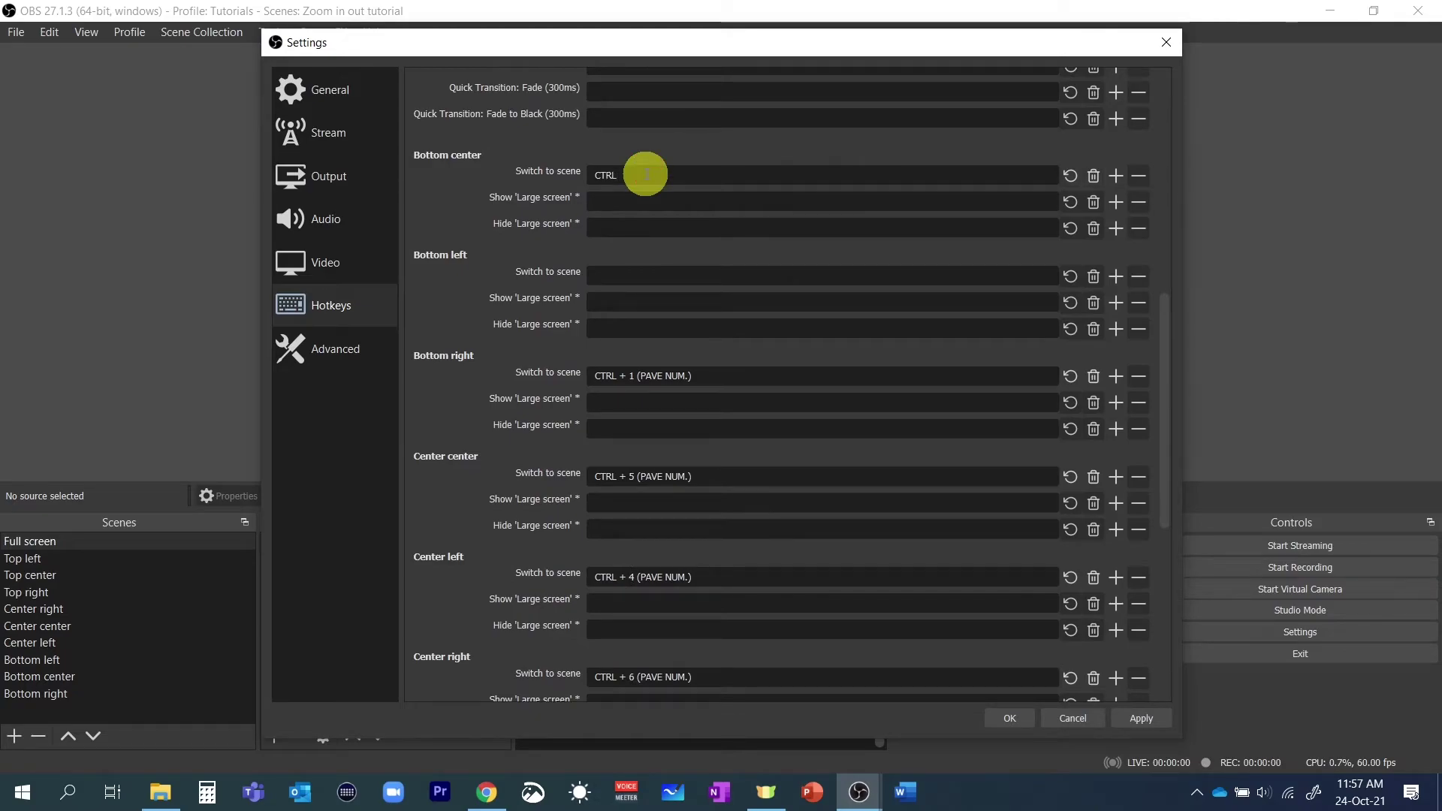
key(ctrl+KP_2)
click(634, 275)
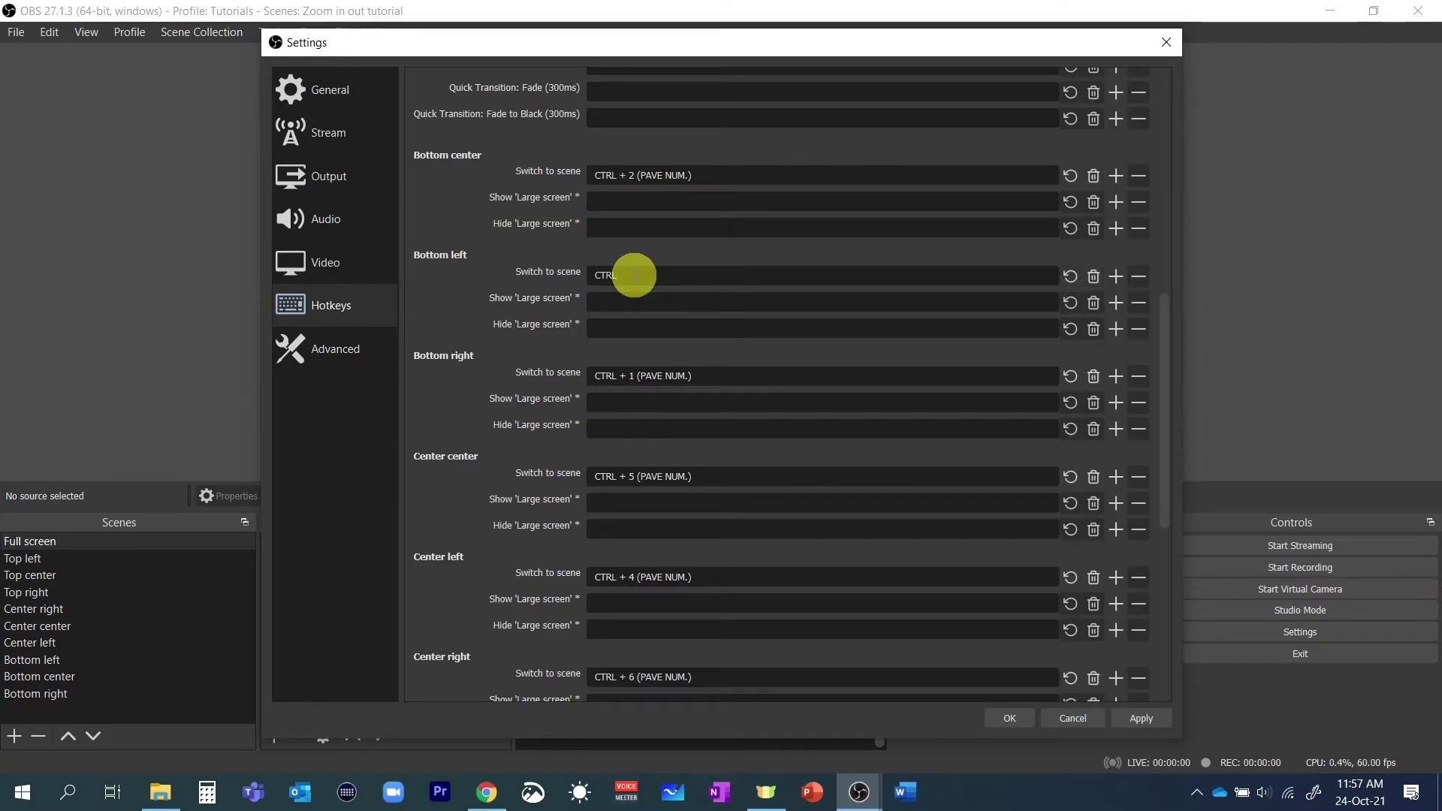
key(ctrl+KP_1)
click(792, 376)
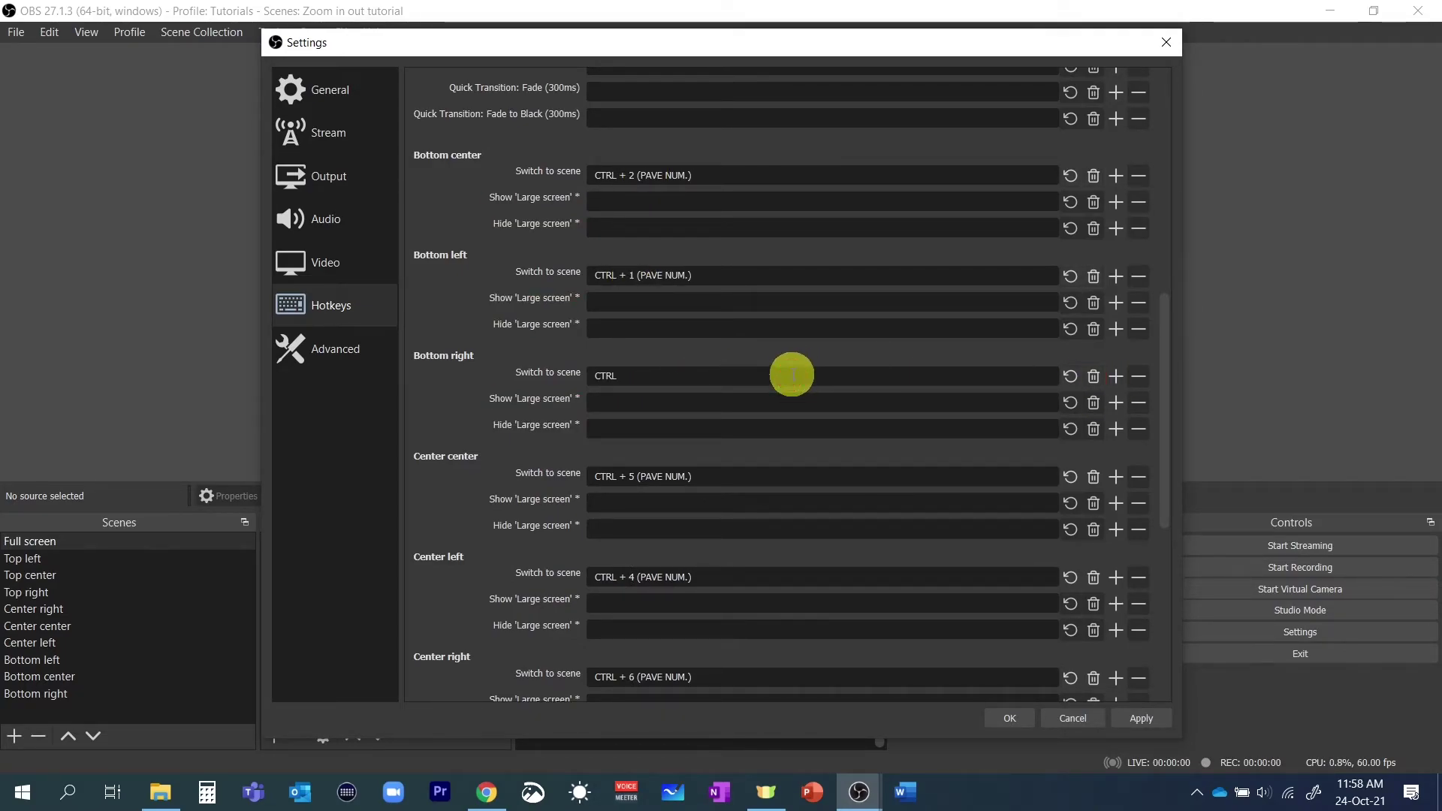
key(ctrl+KP_3)
click(1023, 720)
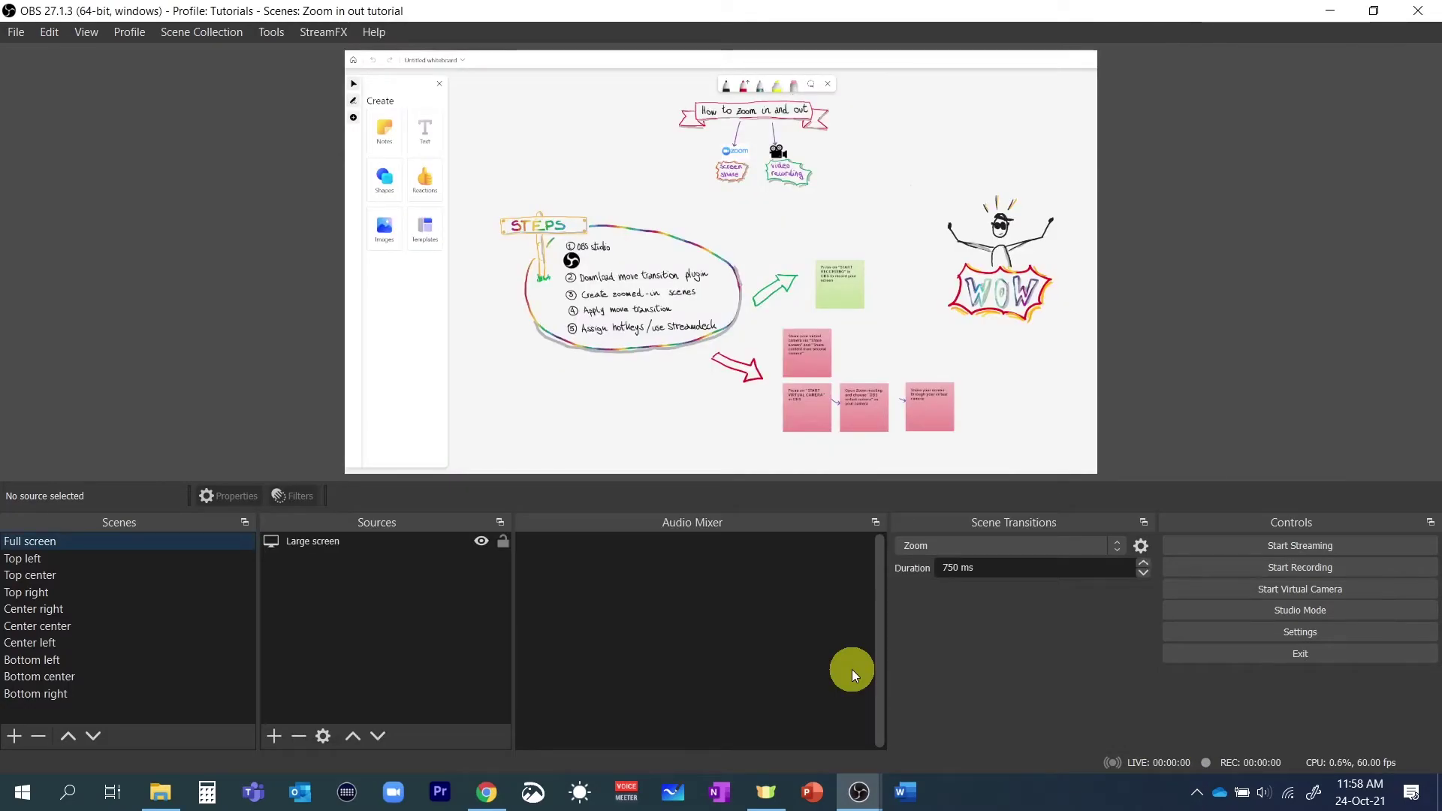
key(ctrl+KP_1)
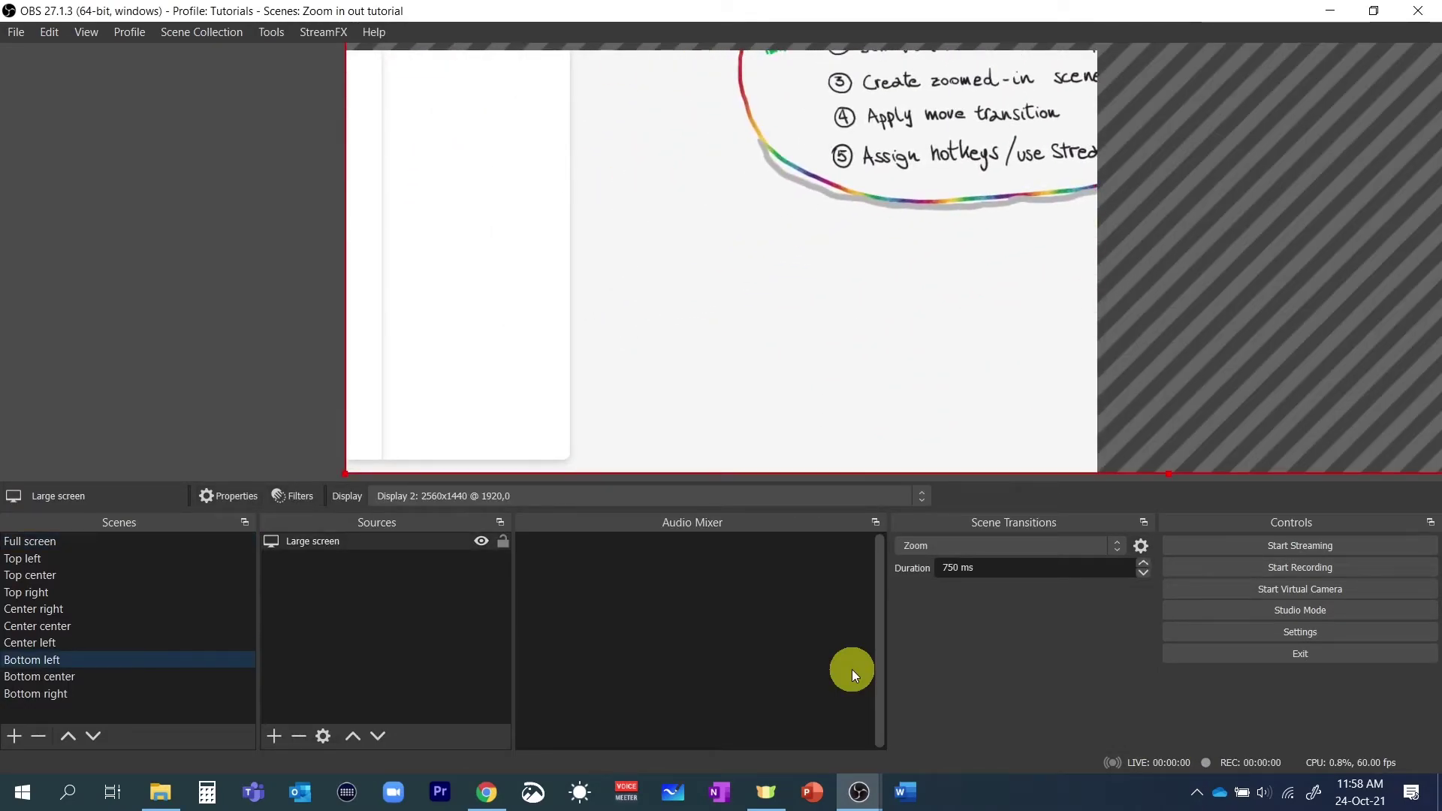
key(ctrl+KP_7)
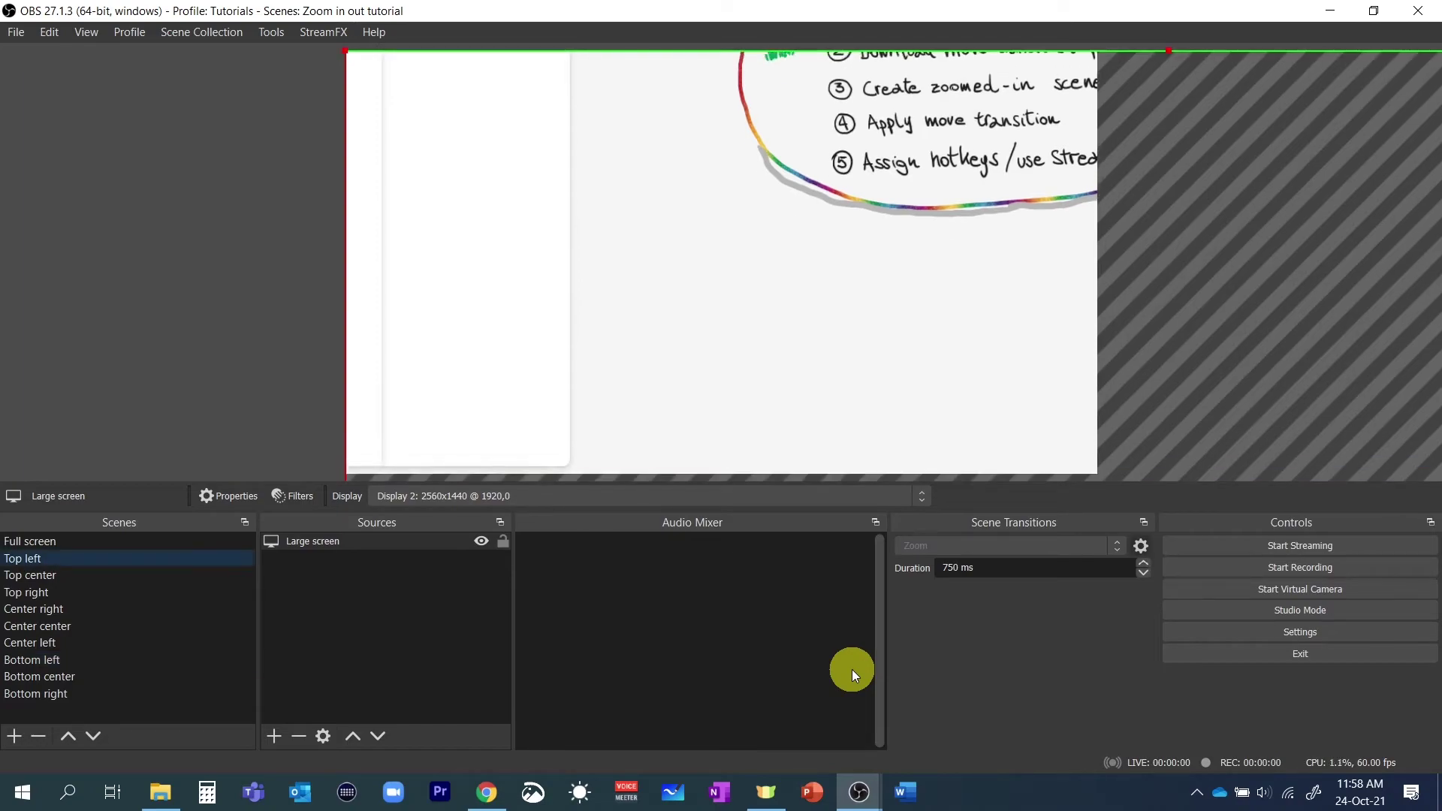
key(ctrl+KP_5)
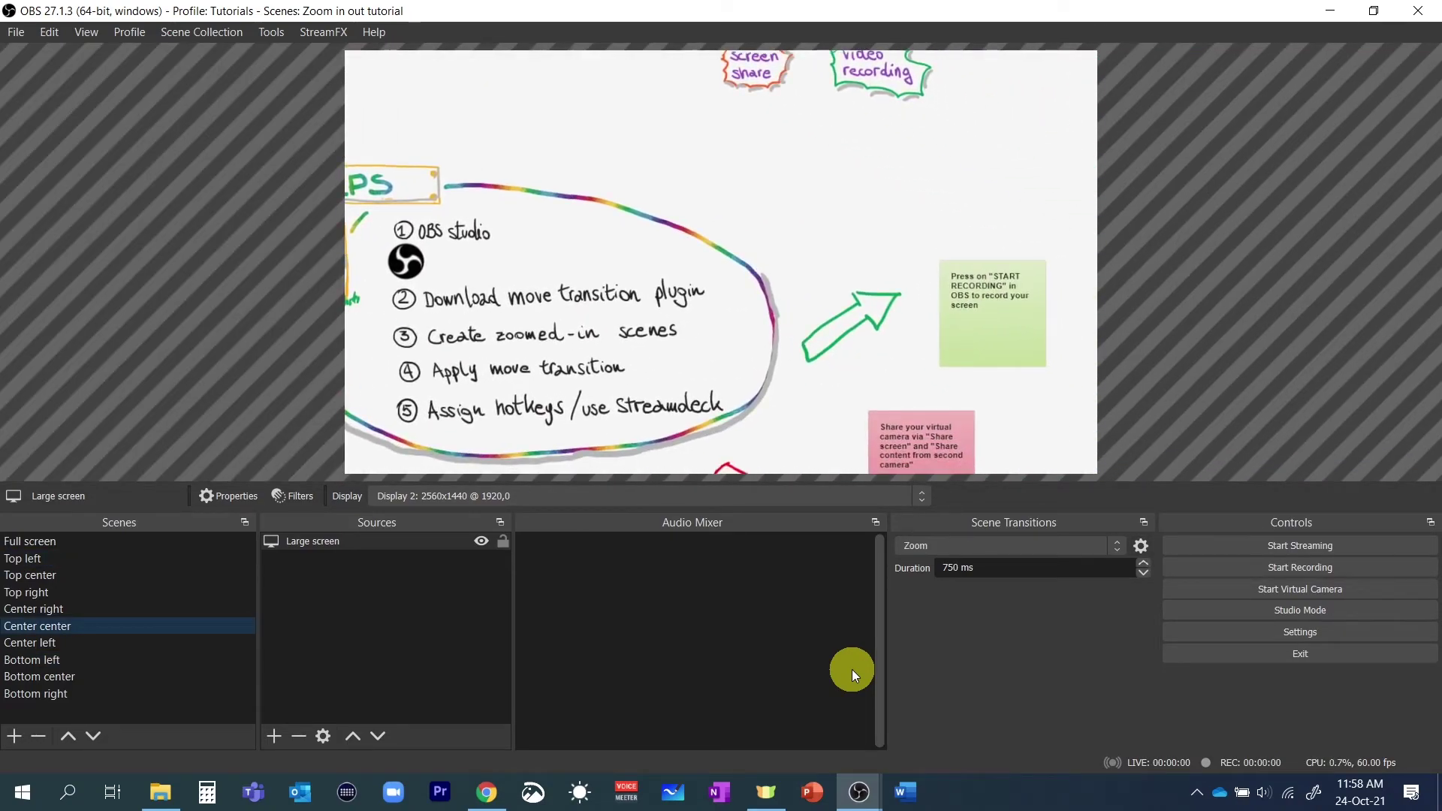
key(ctrl+KP_0)
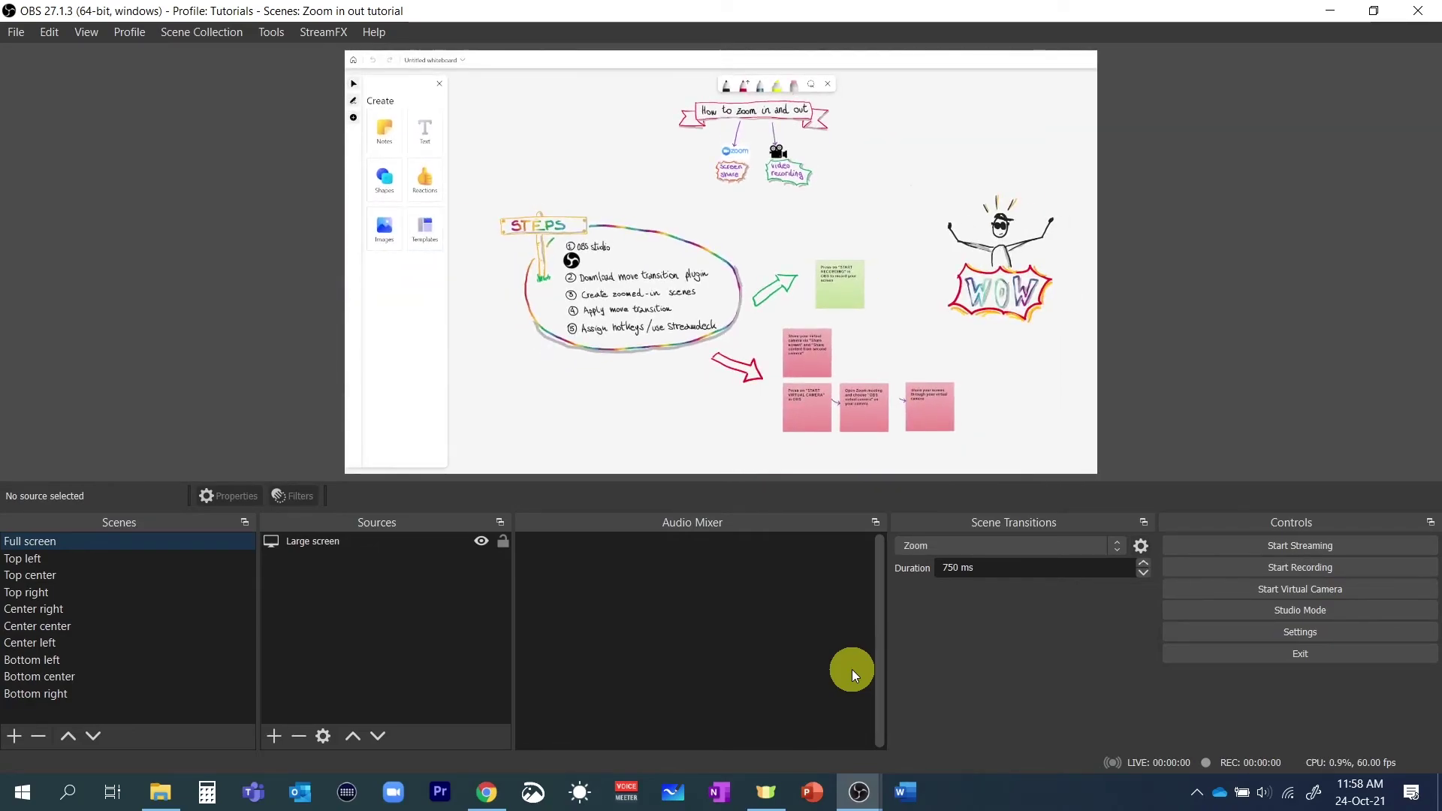
key(ctrl+KP_7)
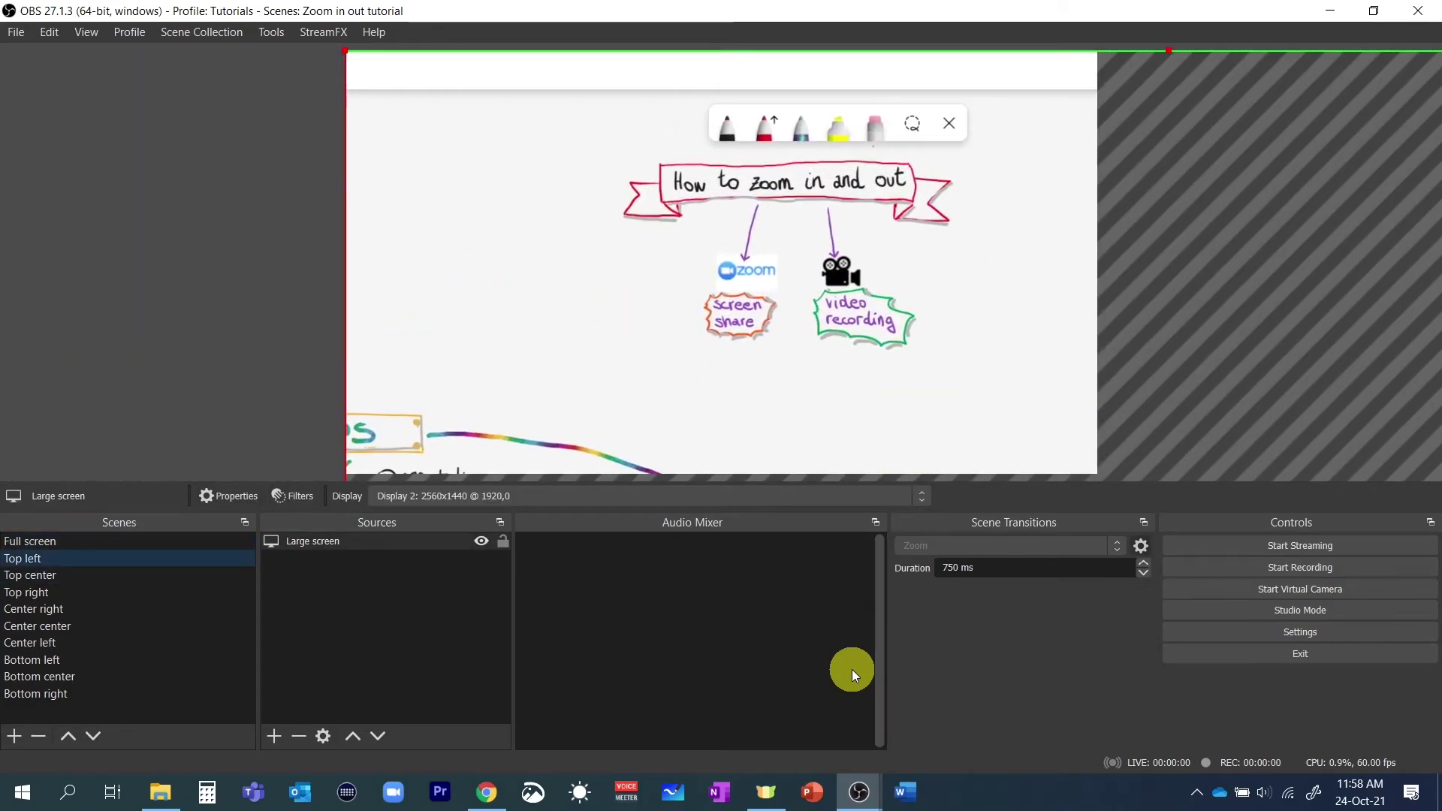
key(ctrl+KP_5)
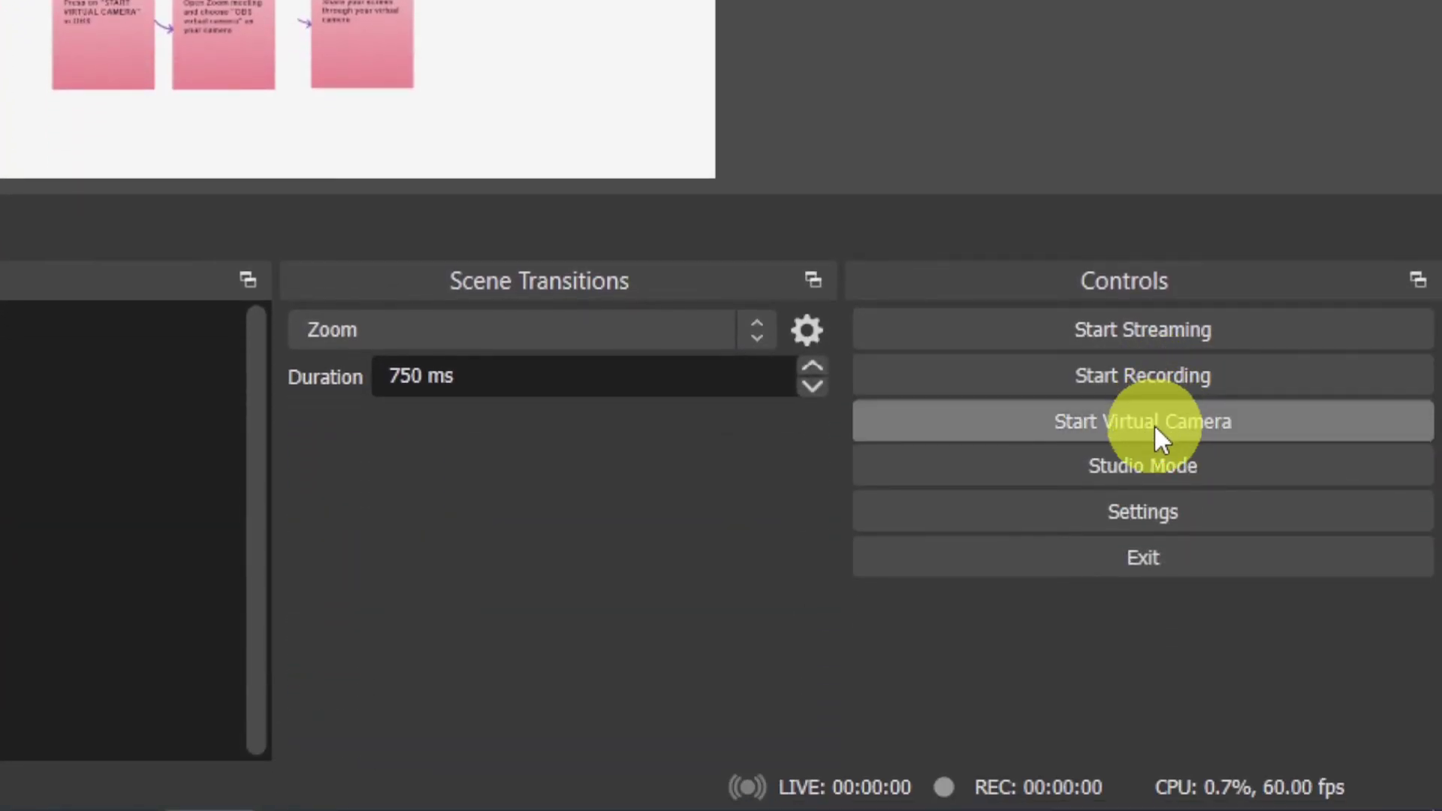
Step: Start the OBS virtual camera so it outputs the whiteboard scenes
click(1319, 427)
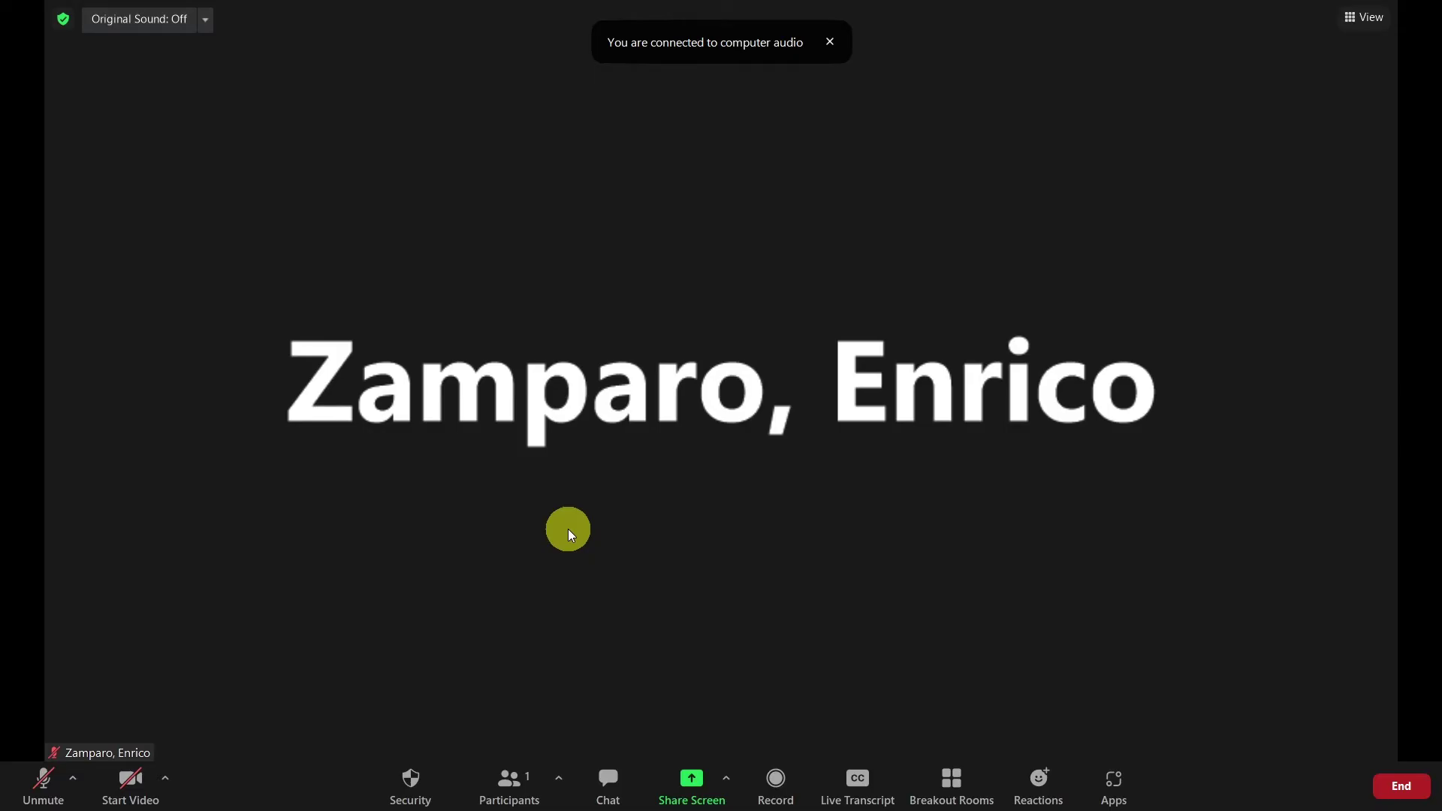
Step: Start recording the Zoom meeting with Alt+R and set OBS Virtual Camera as the video source
click(167, 781)
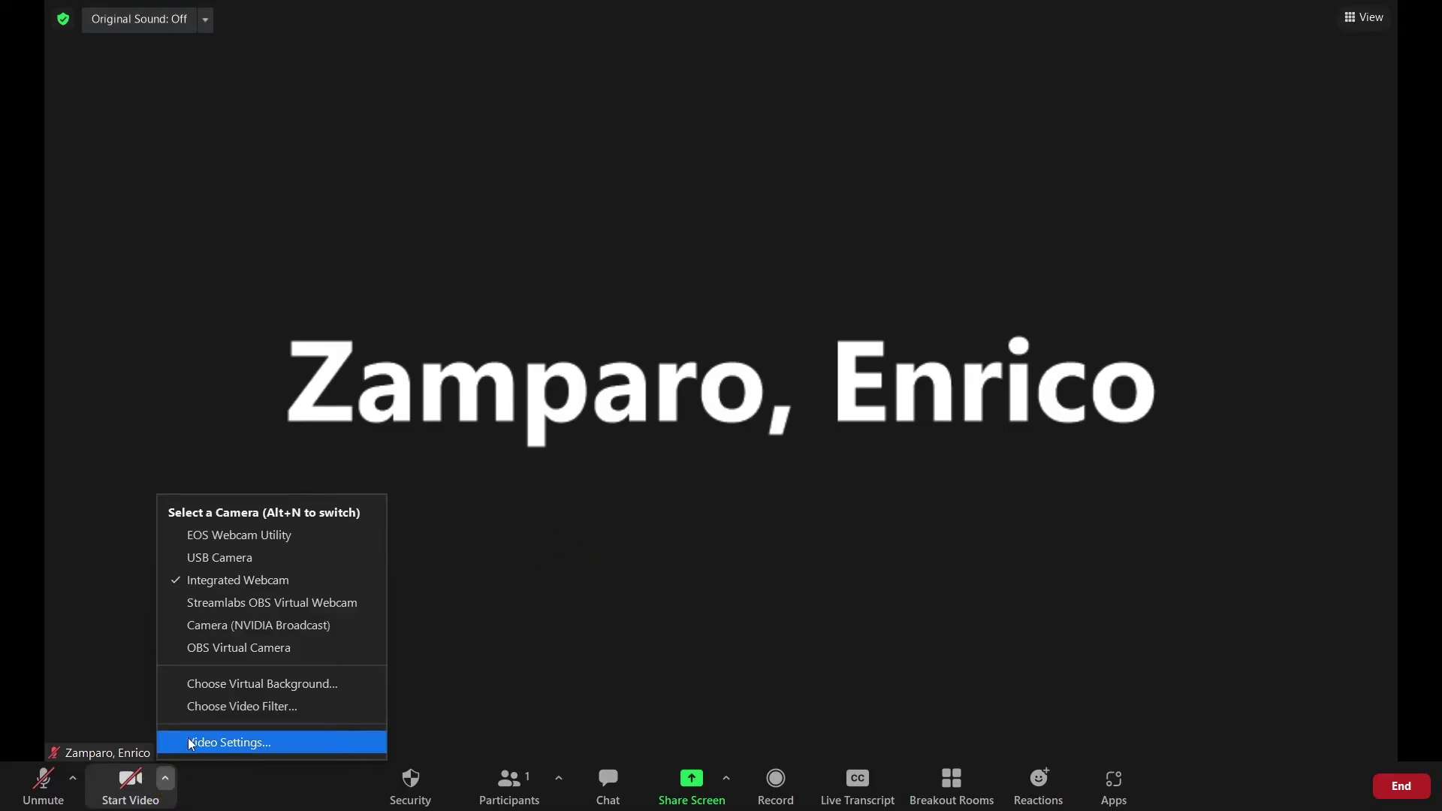
key(alt+r)
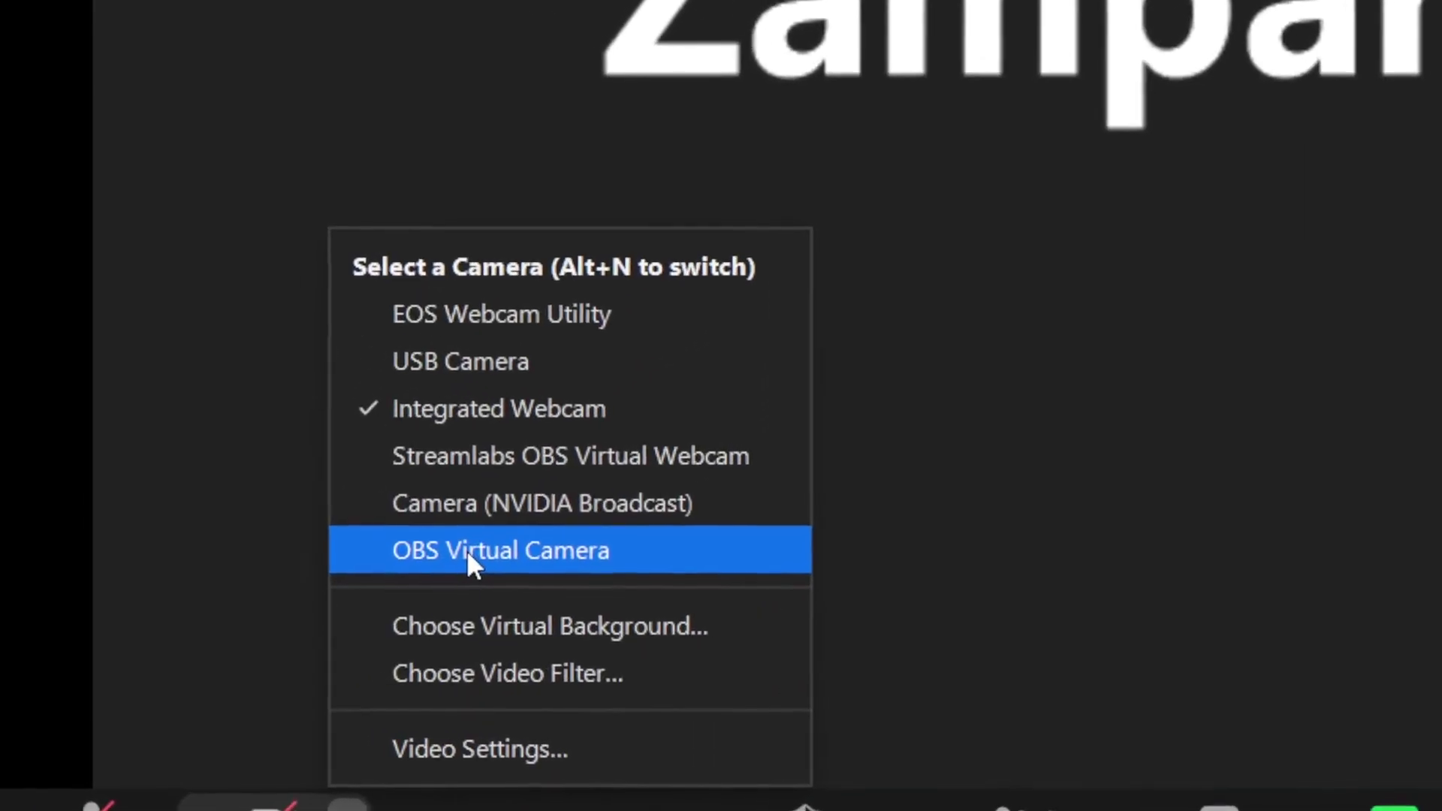
click(233, 651)
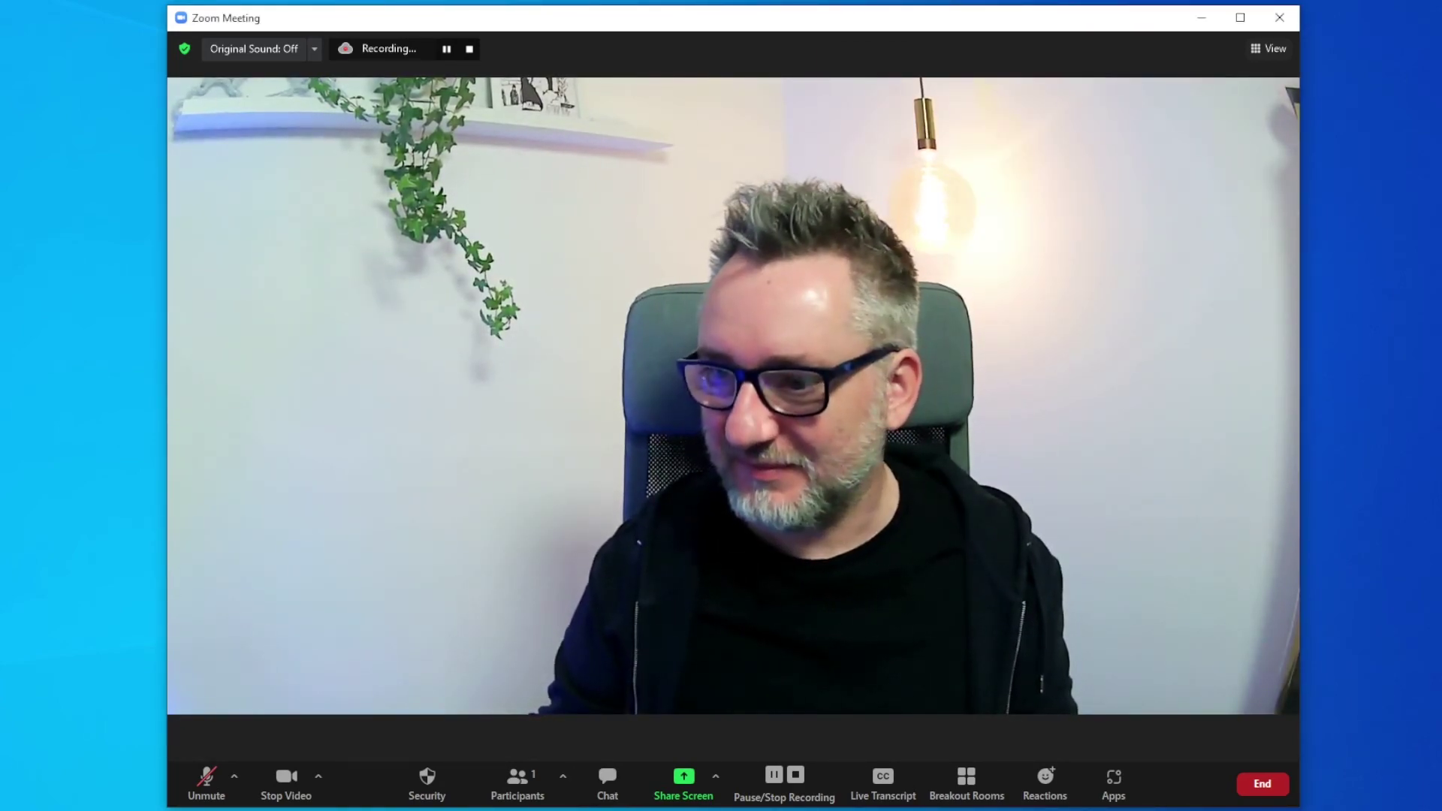
Step: Share Content from 2nd Camera from Zoom's Advanced screen-sharing options
click(685, 780)
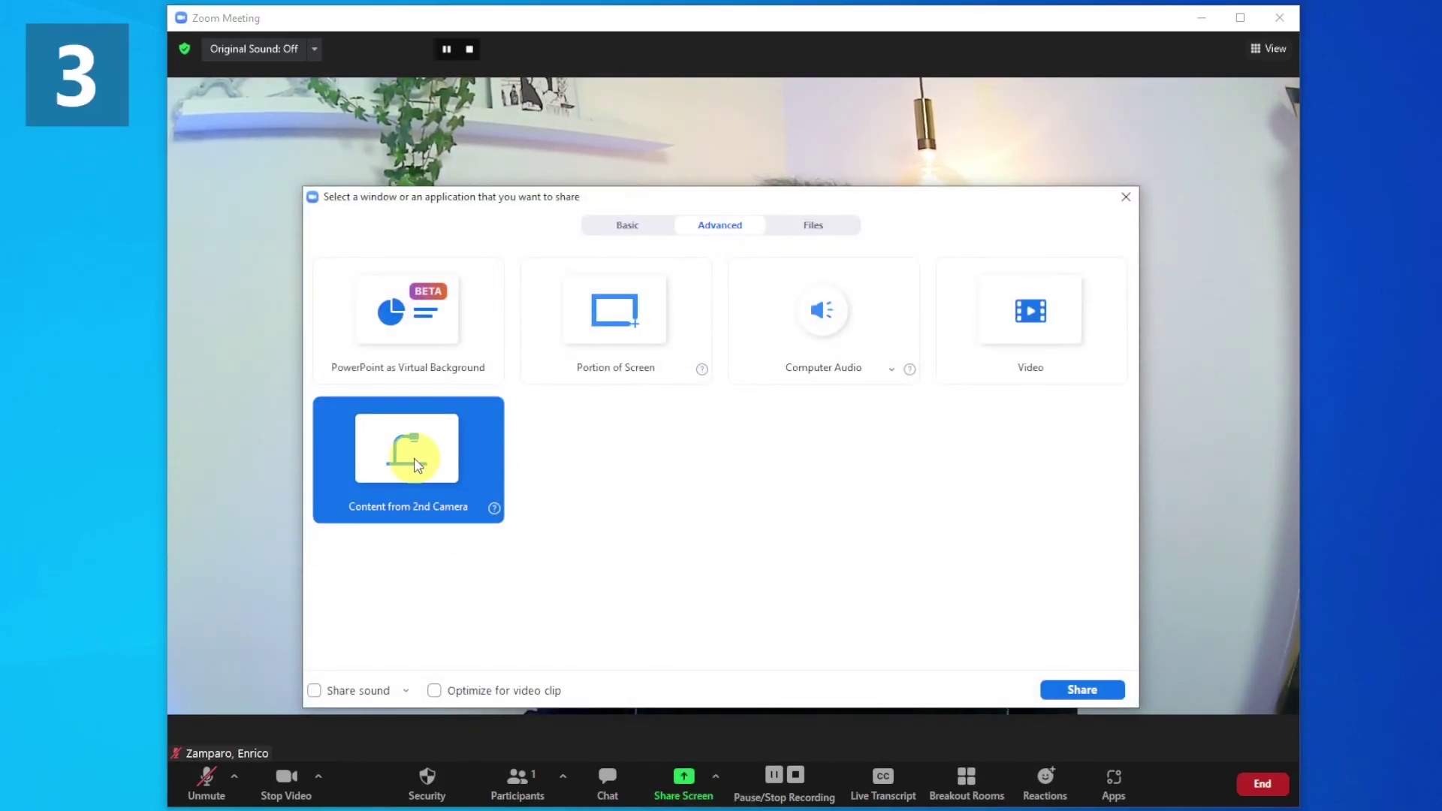
click(414, 460)
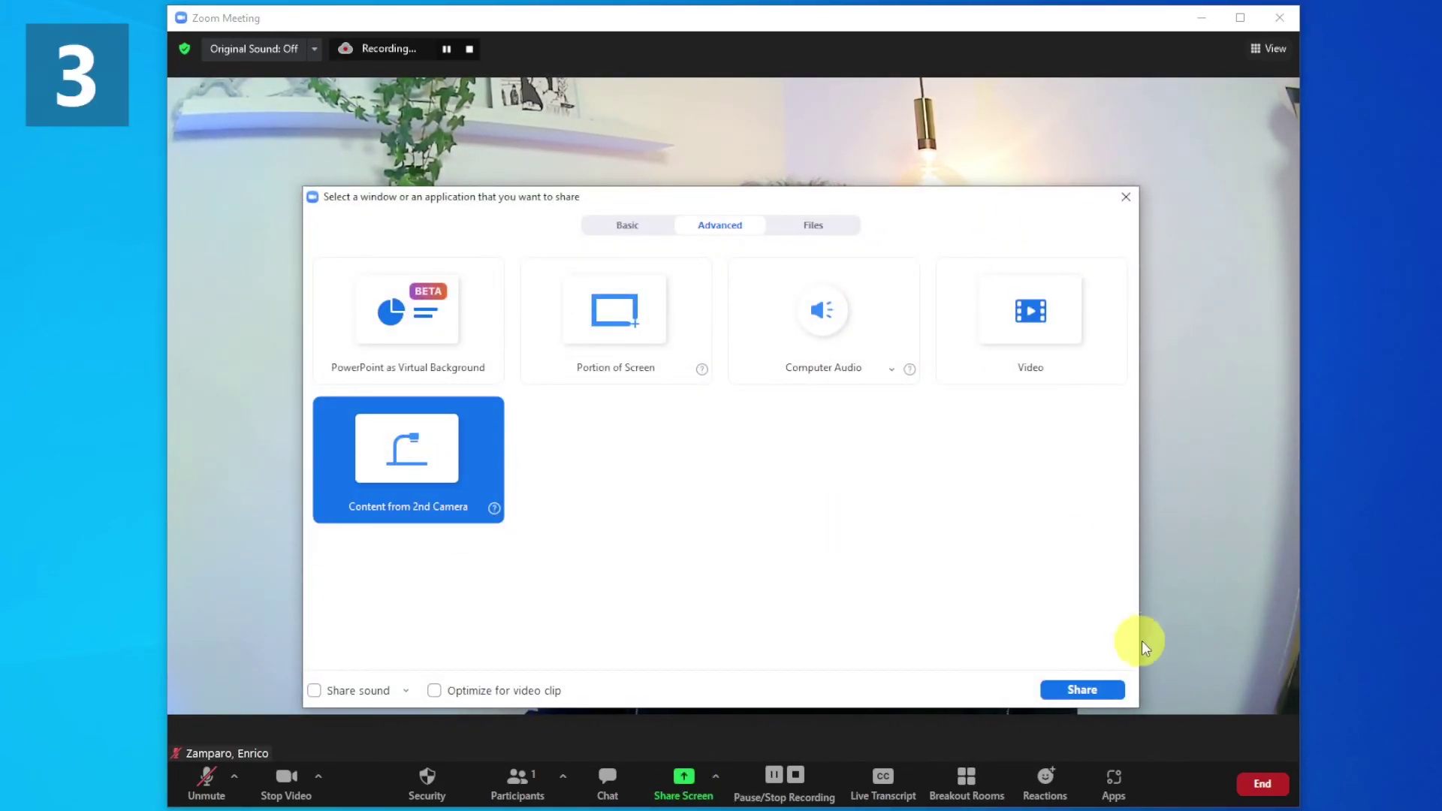
click(1082, 689)
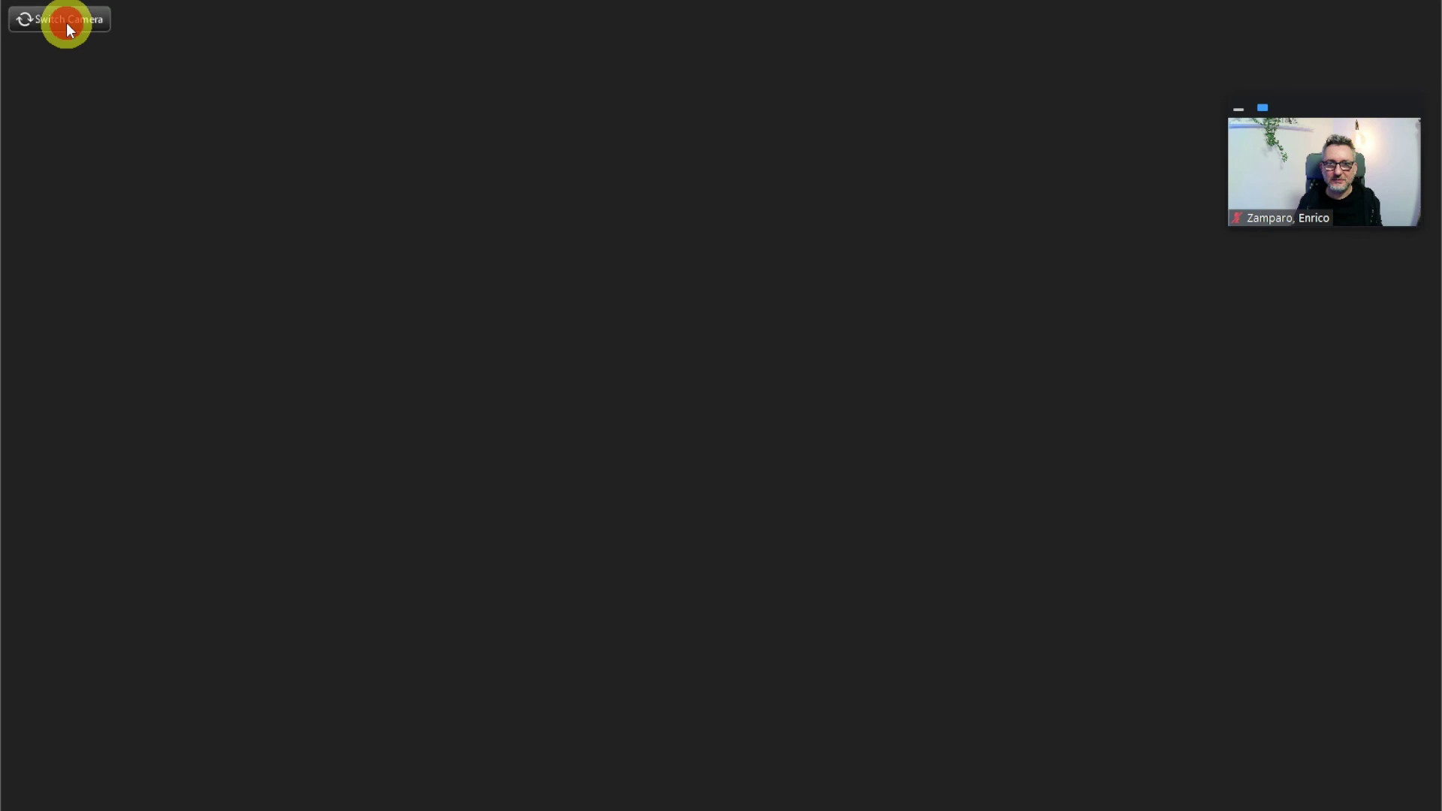
Step: Switch the shared second camera to the OBS feed showing the STEPS whiteboard
click(66, 23)
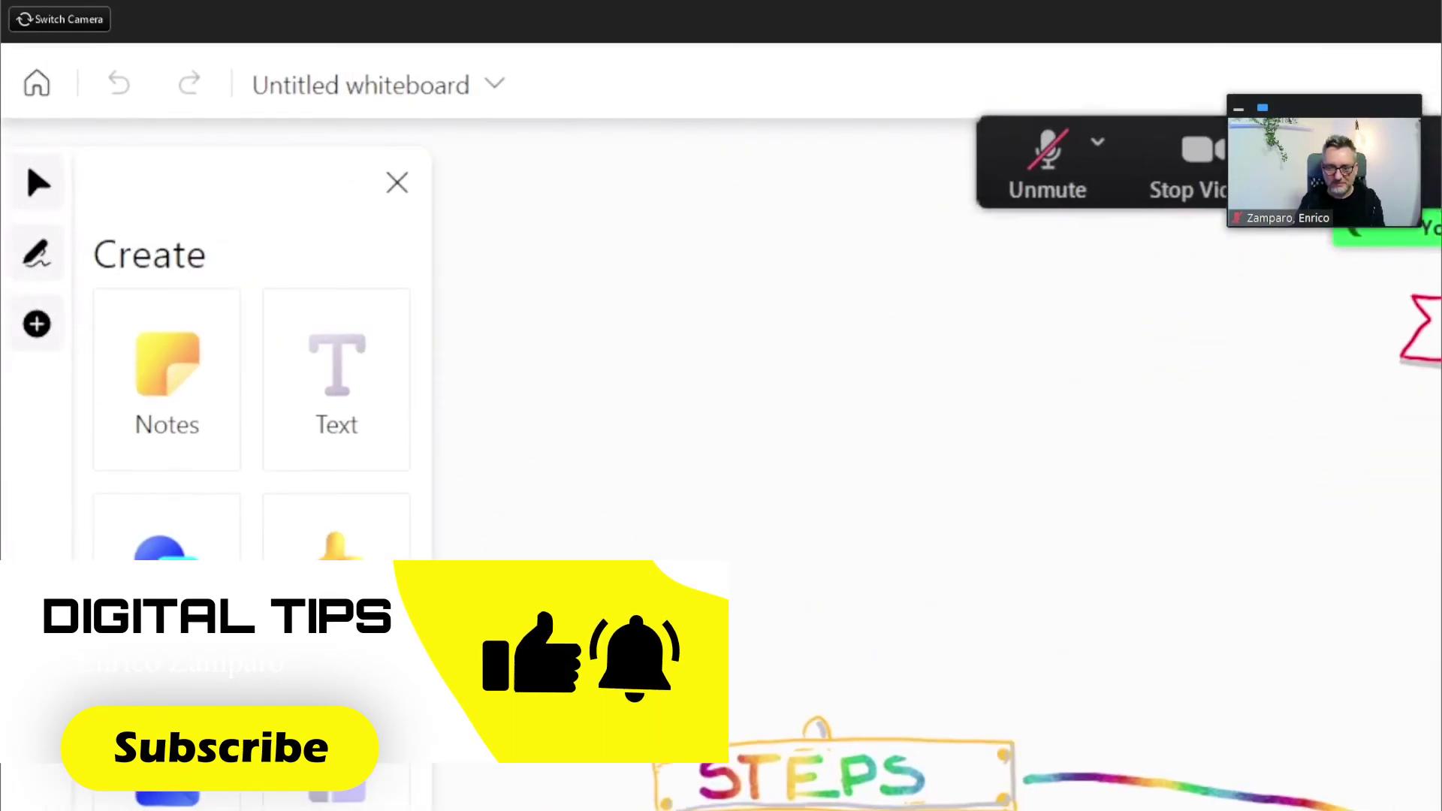